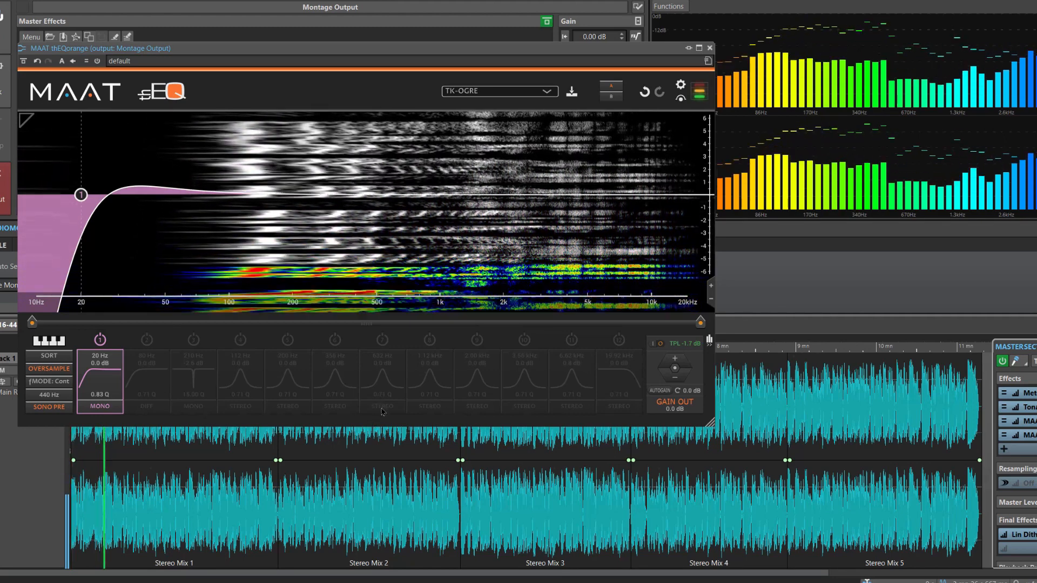
Switch the 20 Hz low-cut band's channel mode to Stereo and back to Mono.
click(99, 406)
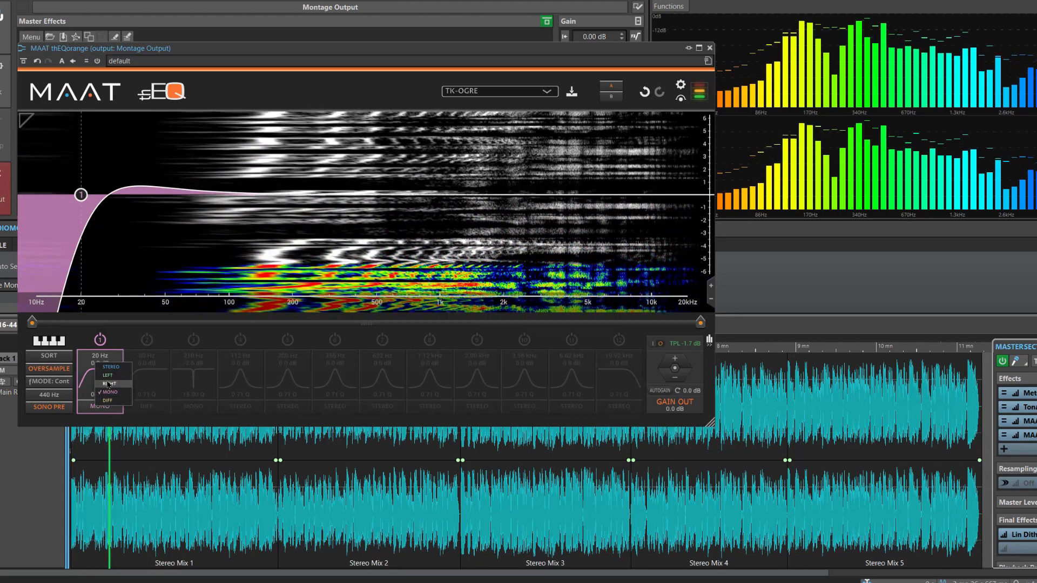
click(110, 366)
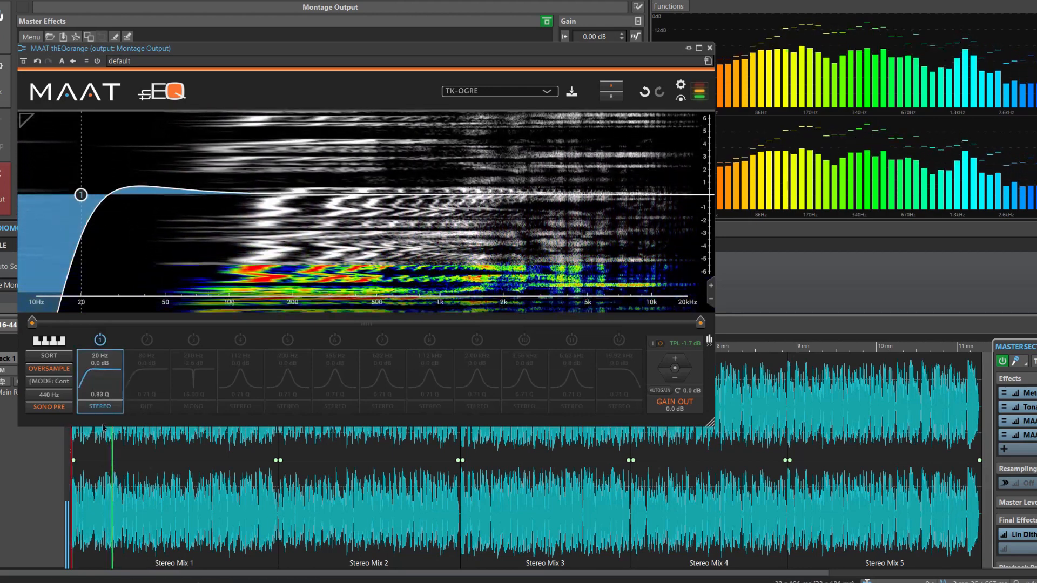
click(107, 410)
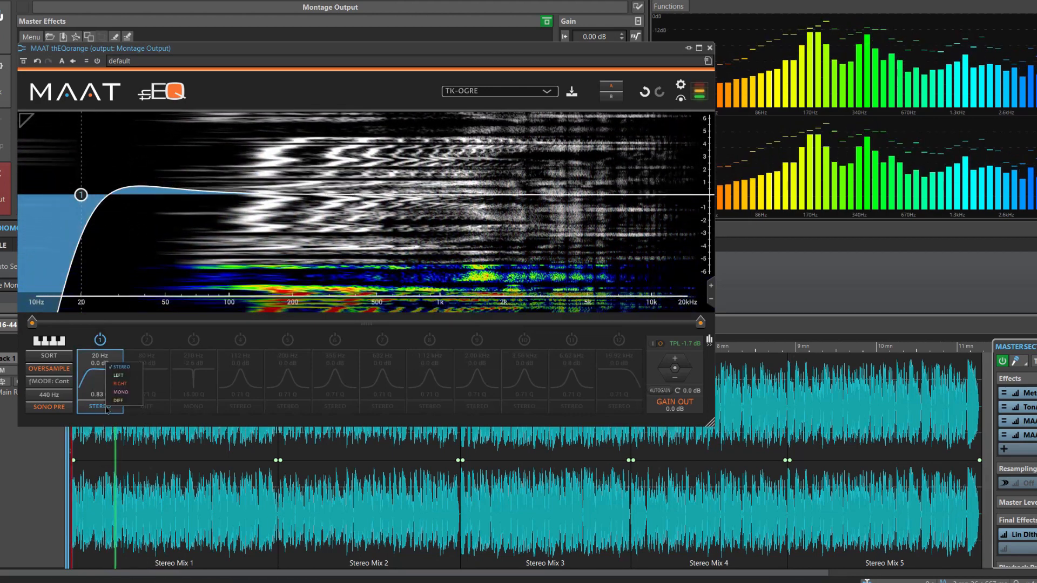
click(120, 397)
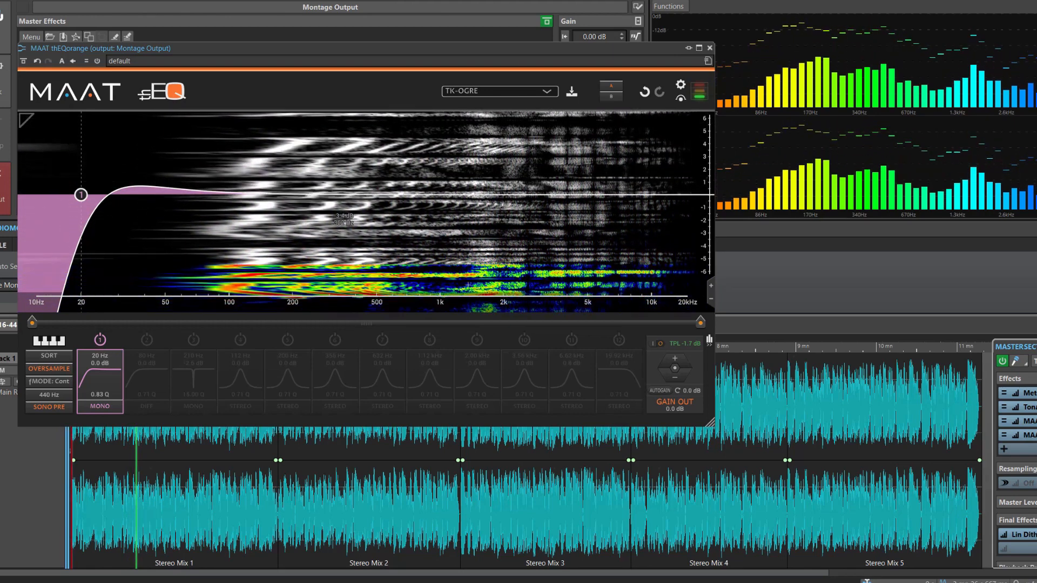
Examine the 20 Hz low cut's curve at a finer gain scale and return to the 6 dB display range.
click(712, 292)
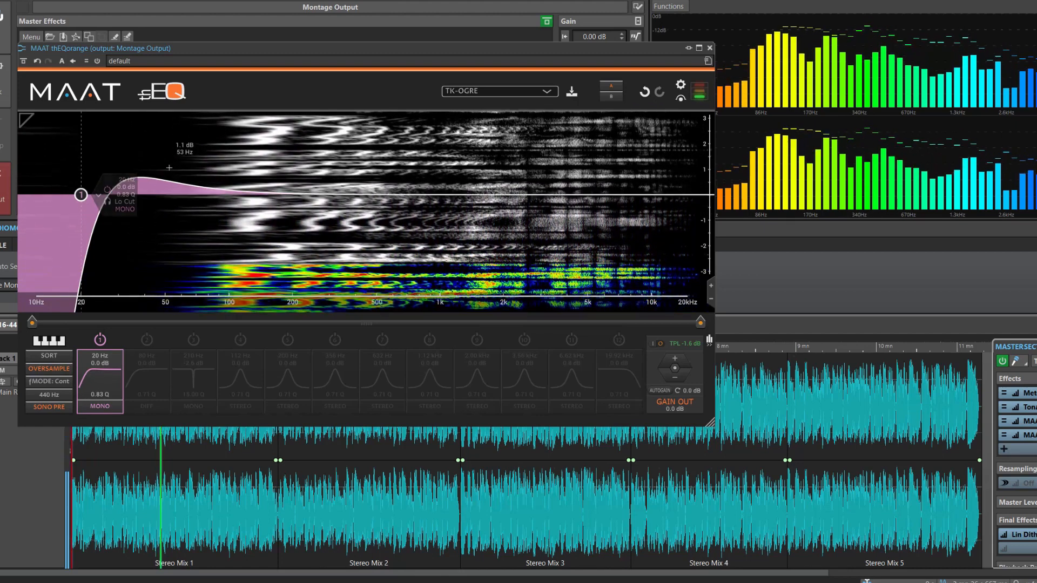
mouse_move(82, 197)
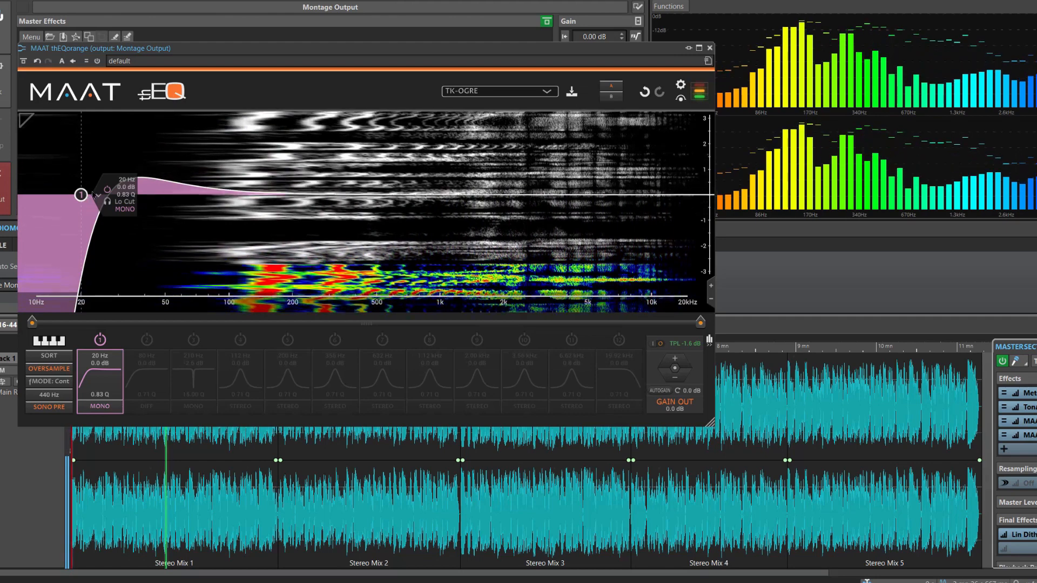
click(710, 298)
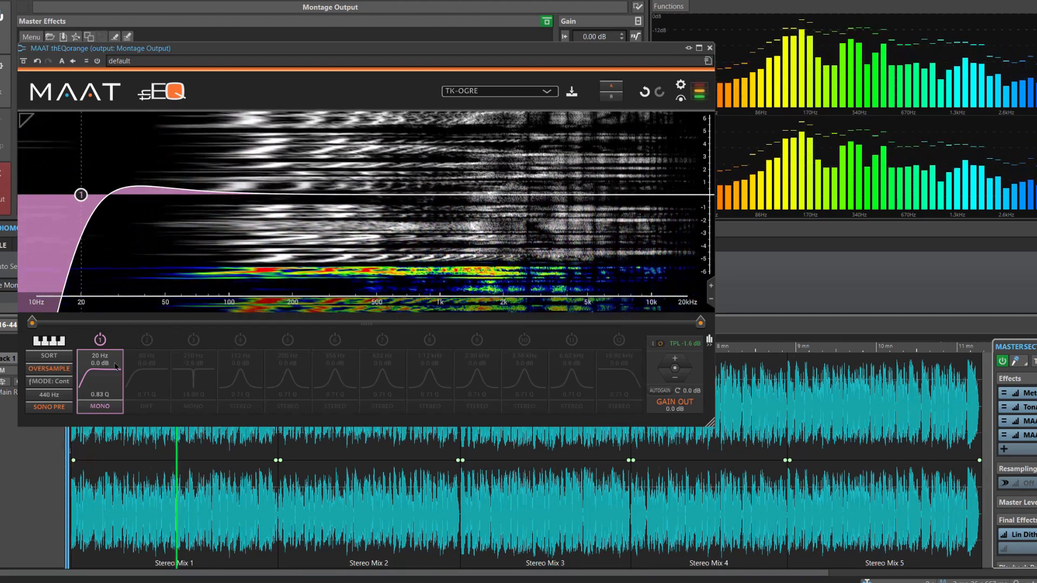
Enable band 2, the 80 Hz Diff low cut, and band 3, the narrow 210 Hz Mono cut.
click(146, 341)
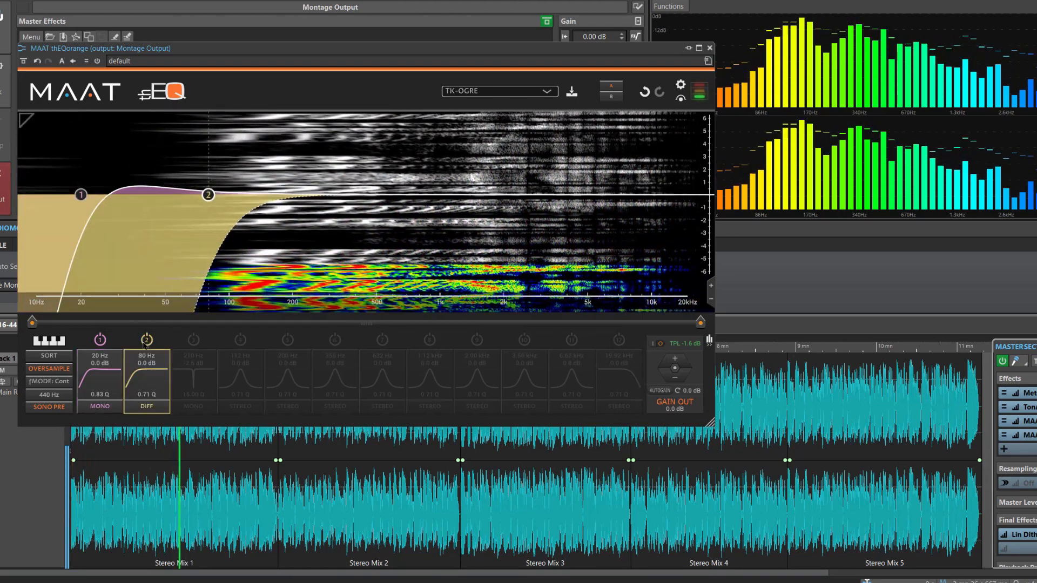
click(98, 353)
click(145, 356)
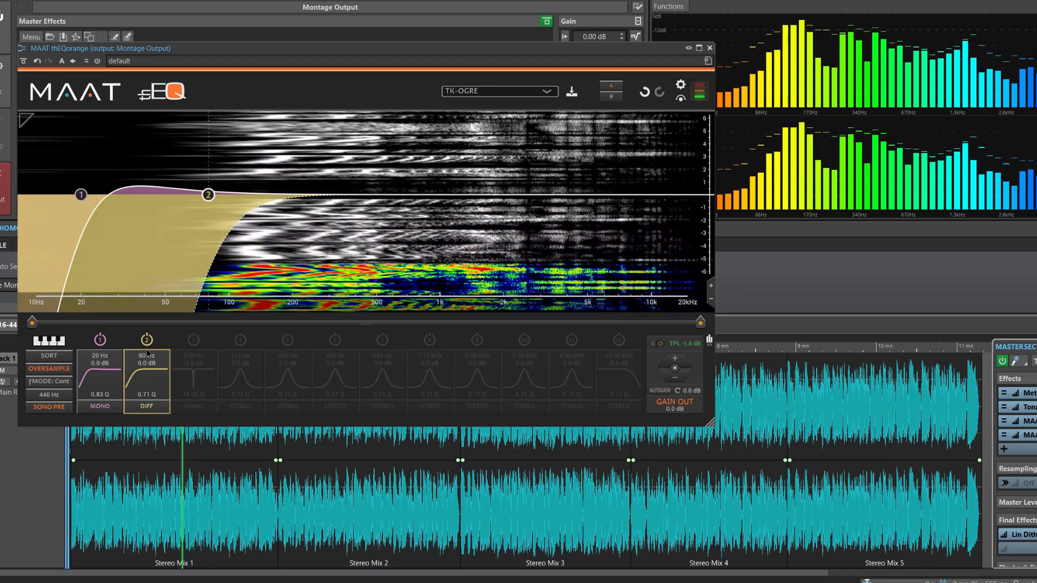
click(100, 355)
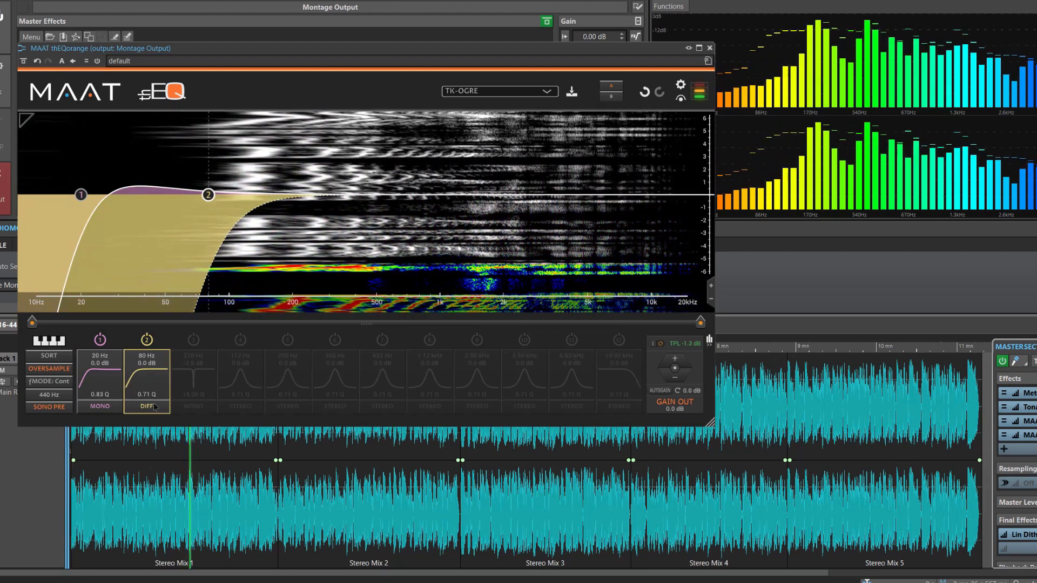
click(194, 340)
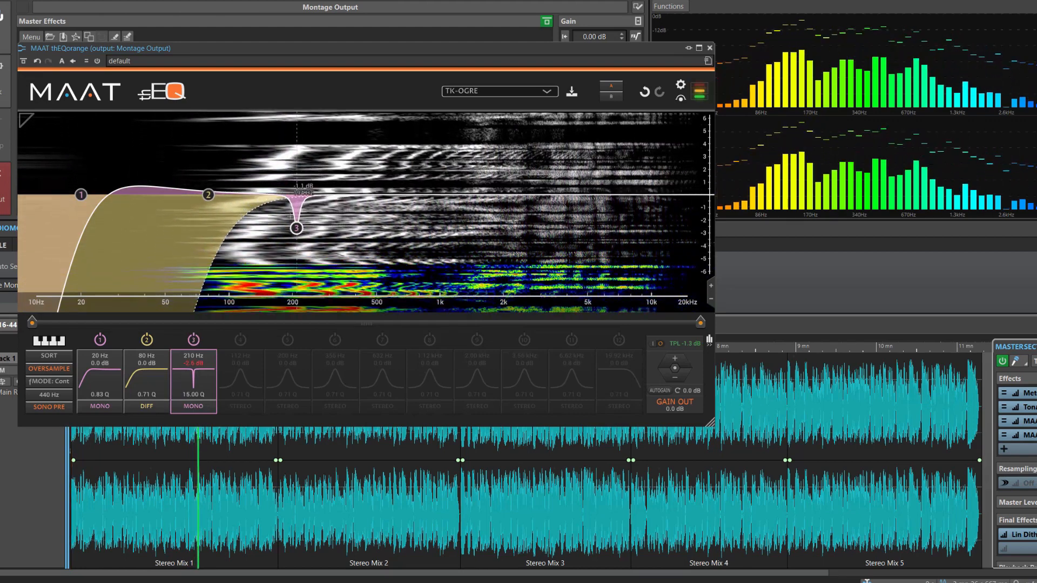
mouse_move(297, 228)
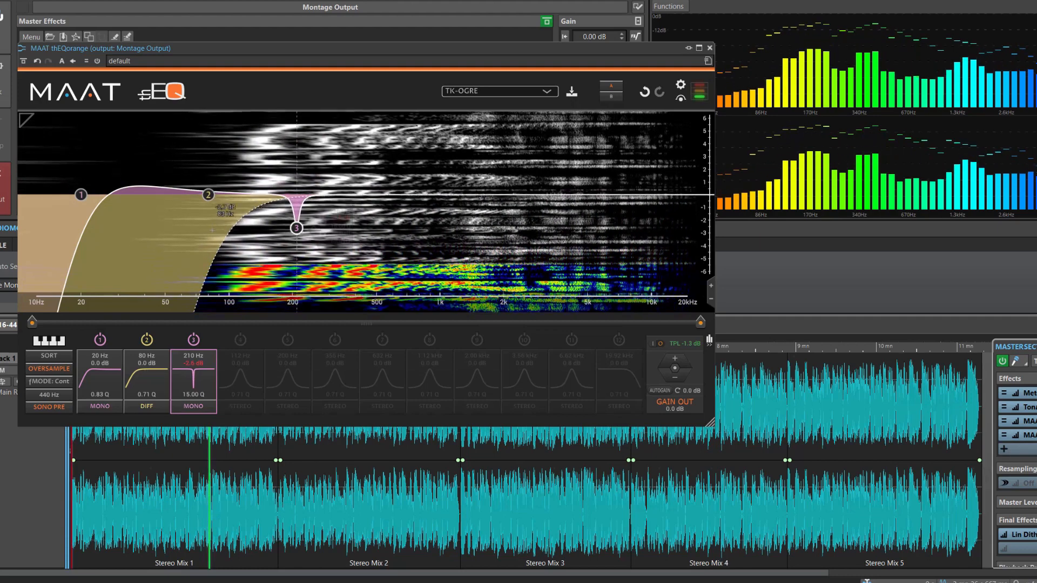
Examine the three EQ bands at the wider 12 dB display range and close the equalizer.
click(711, 298)
click(712, 299)
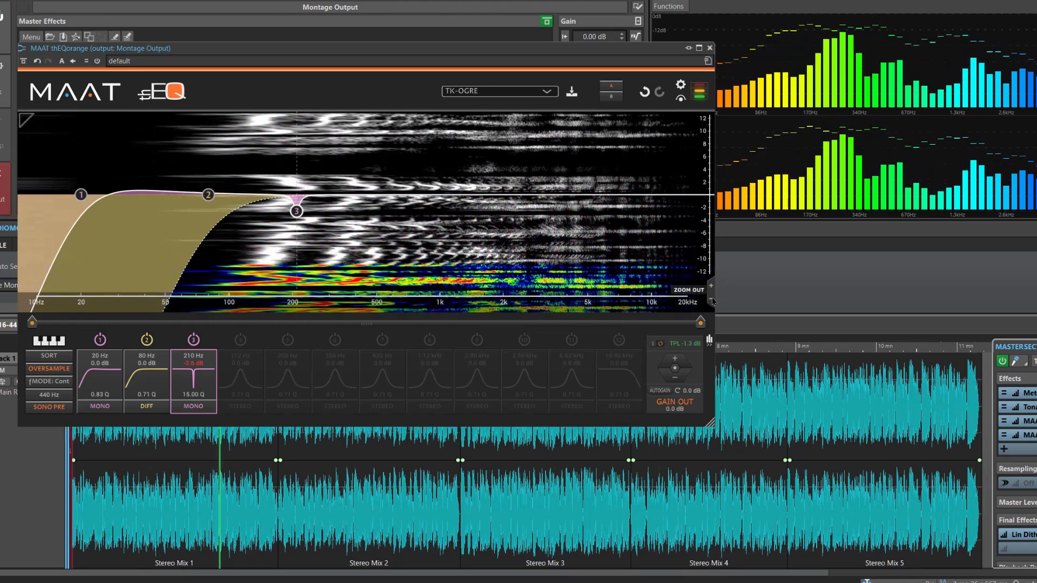
click(209, 195)
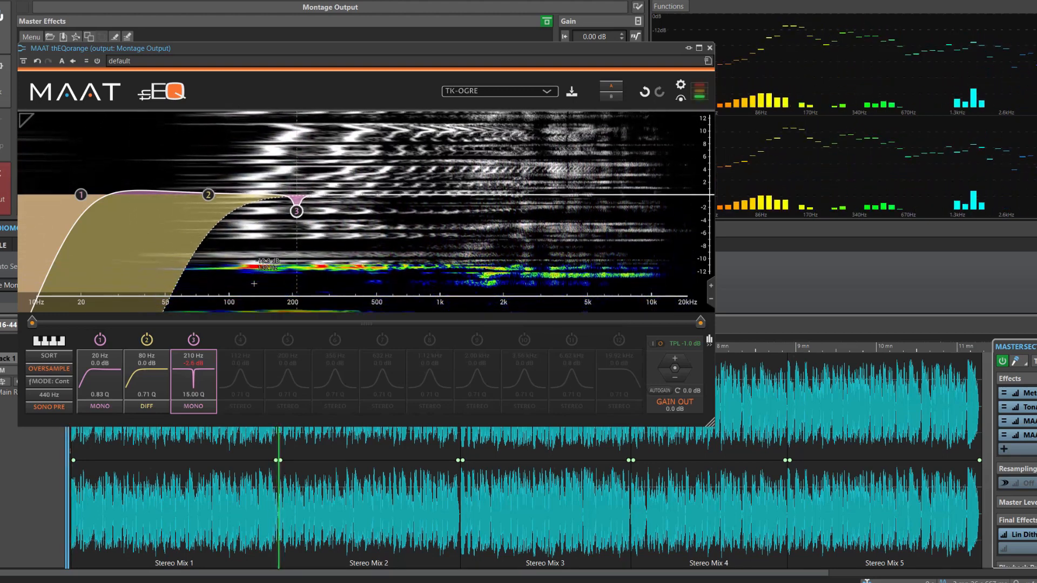
click(709, 48)
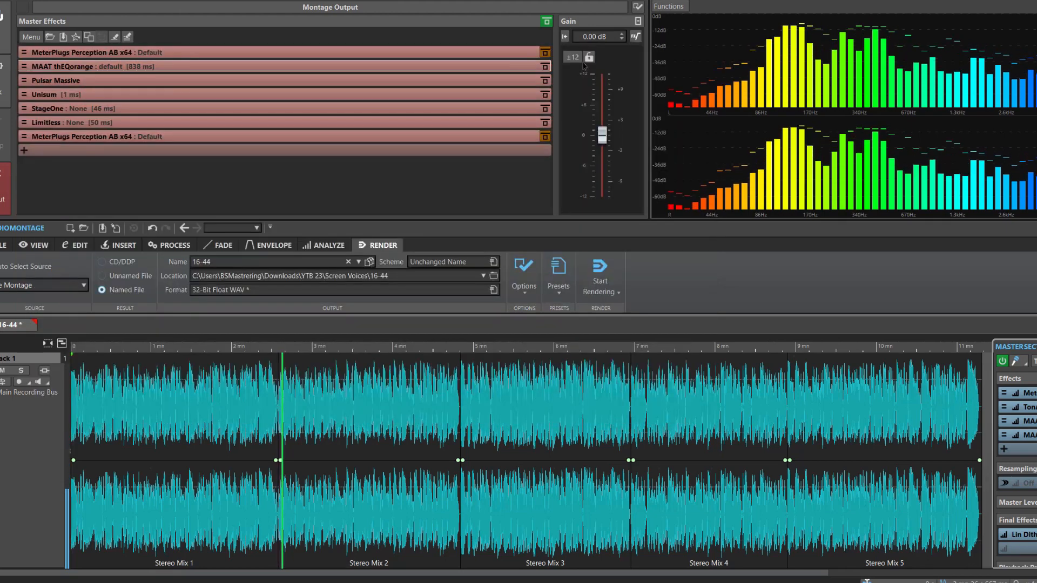
Open the Pulsar Massive master effect in a larger window and nudge its Channel A Drive up.
click(464, 81)
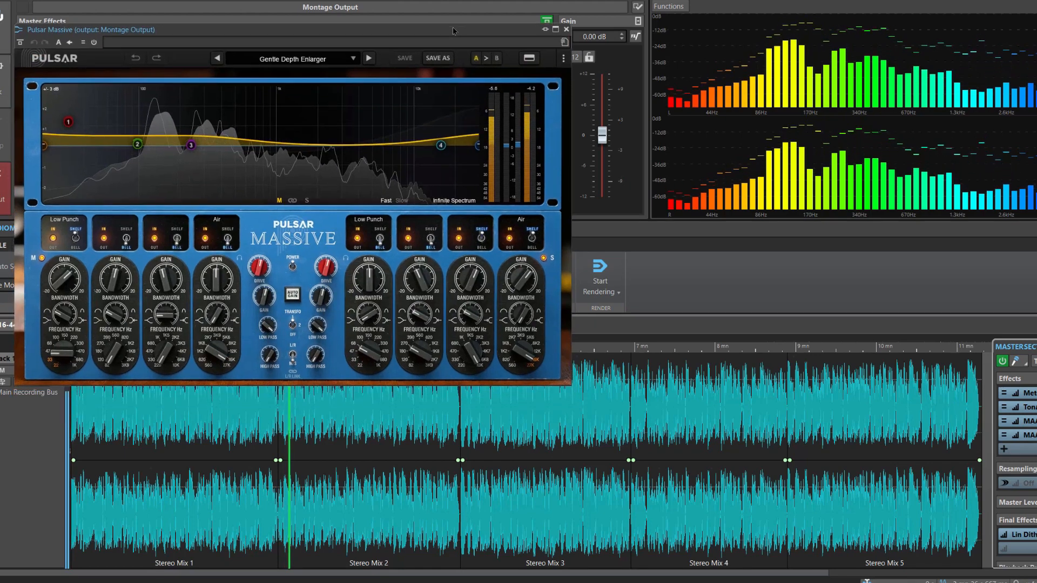
drag(454, 42, 454, 31)
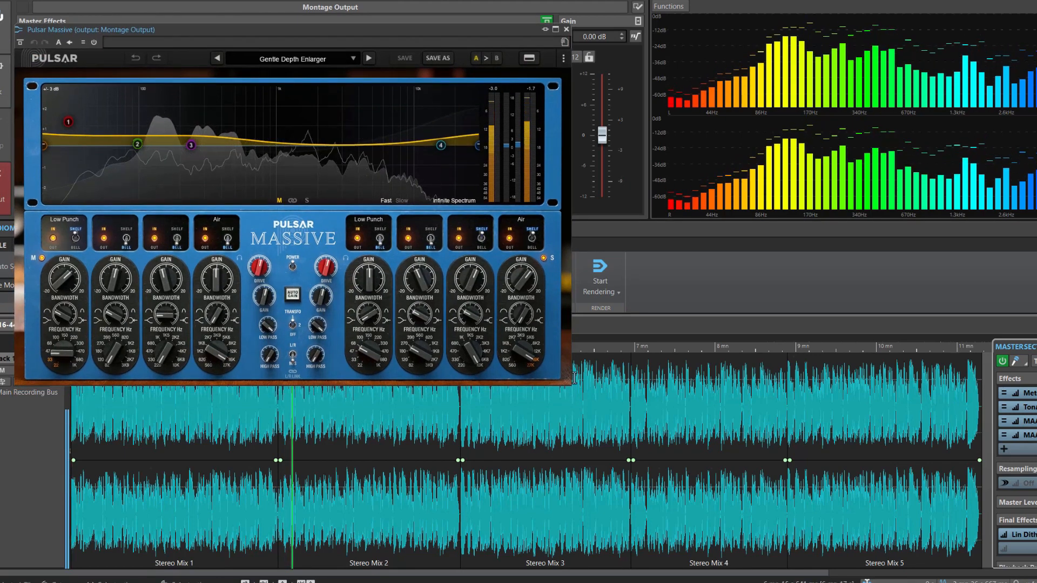
drag(570, 382, 631, 415)
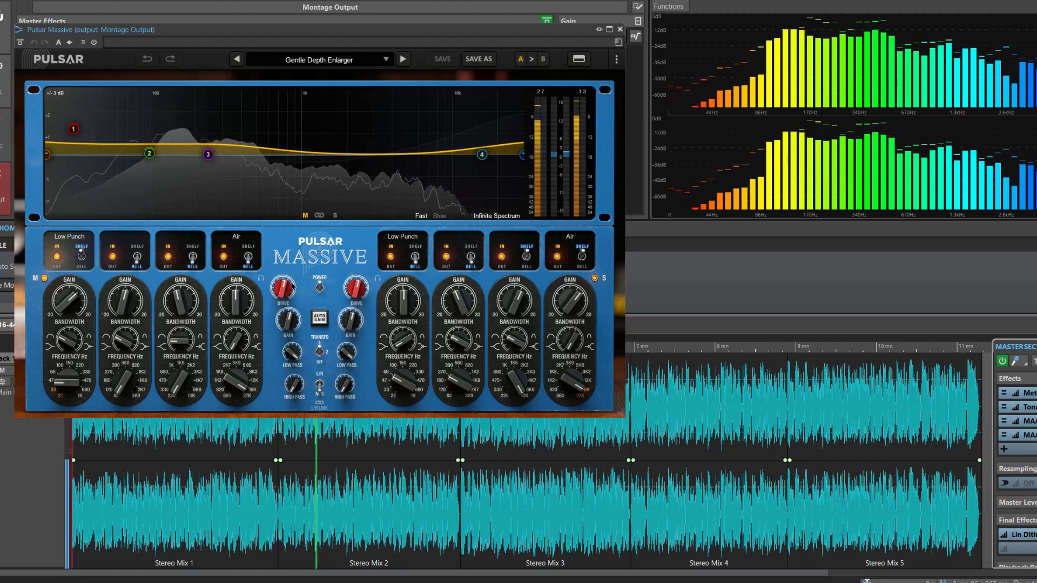
mouse_move(283, 292)
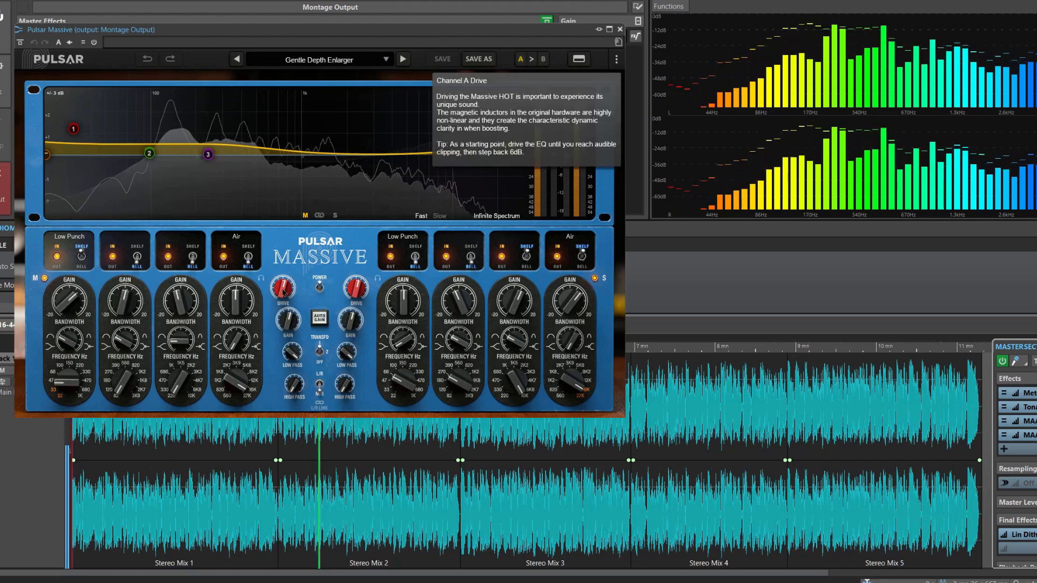
scroll(282, 291, up, 3)
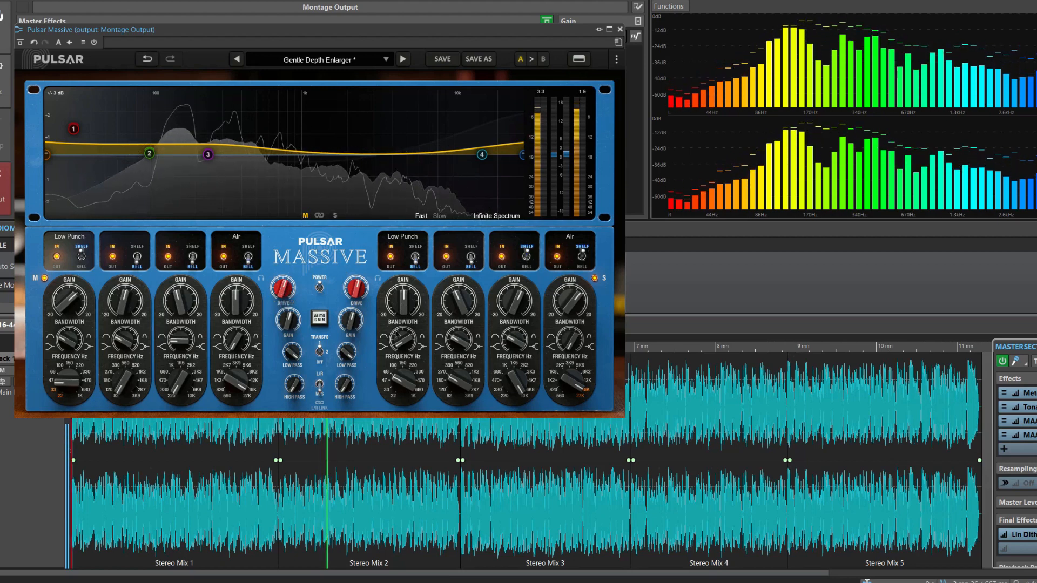
Inspect the mid channel's Low Punch and Band 2 settings, and view the side channel's curve before returning to mid.
mouse_move(74, 130)
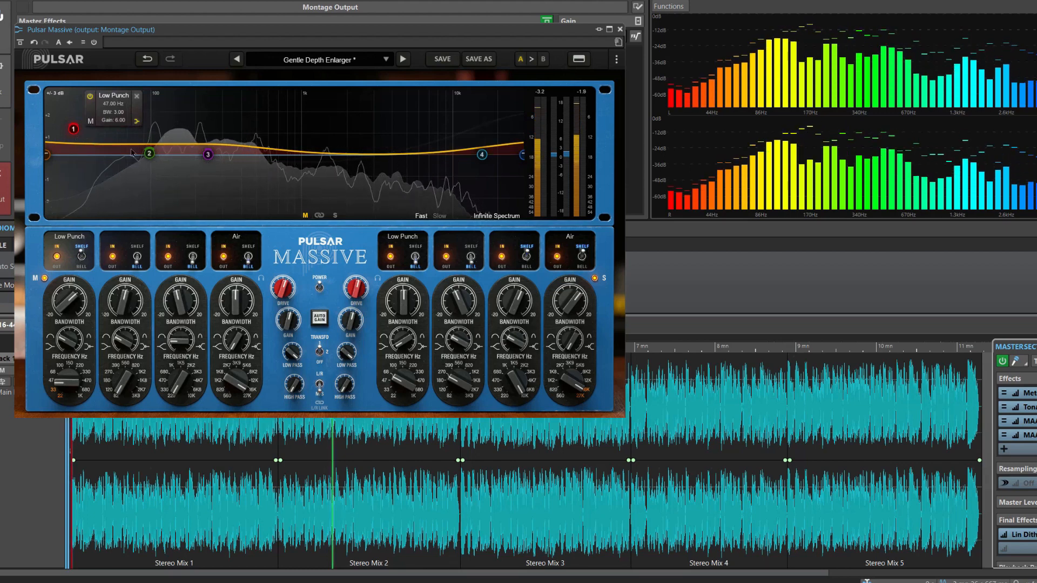
mouse_move(149, 153)
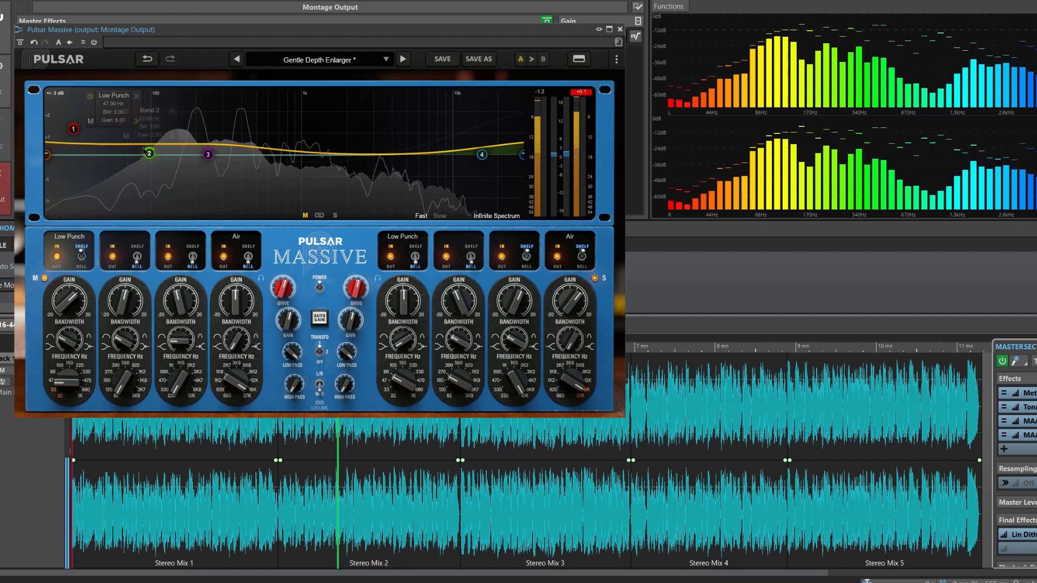
mouse_move(52, 153)
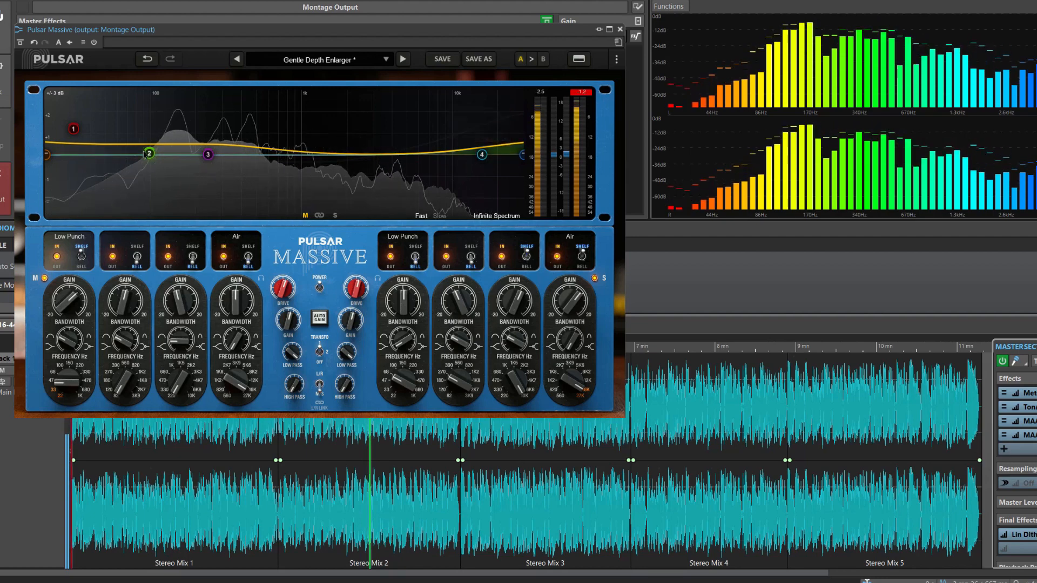
mouse_move(138, 153)
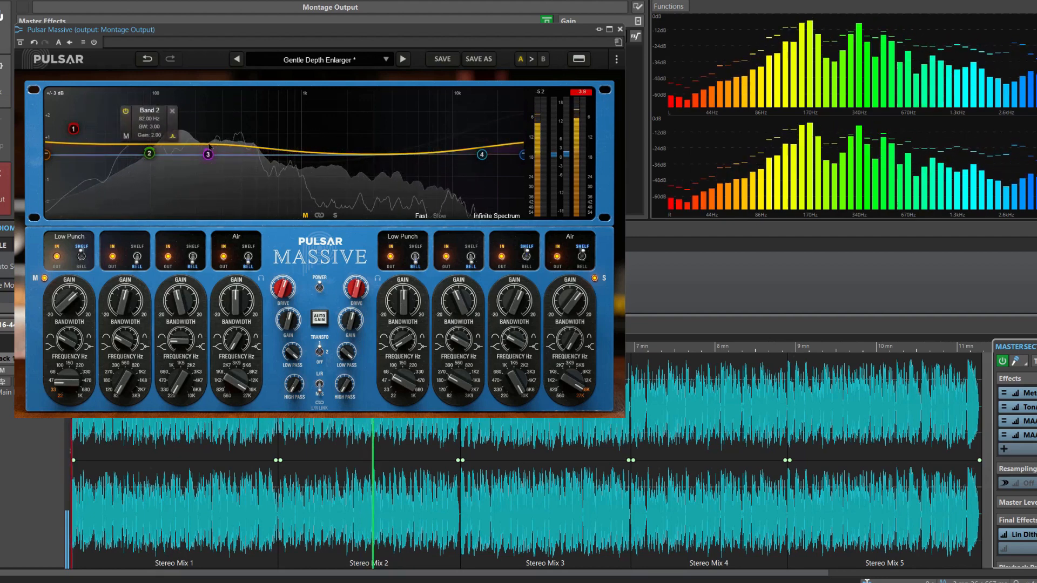
click(335, 217)
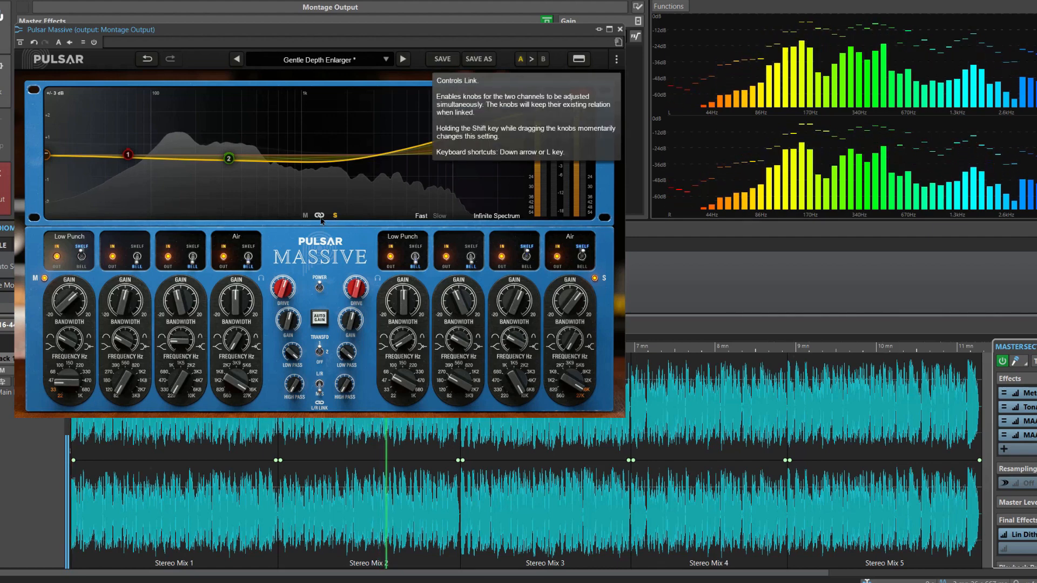
click(319, 216)
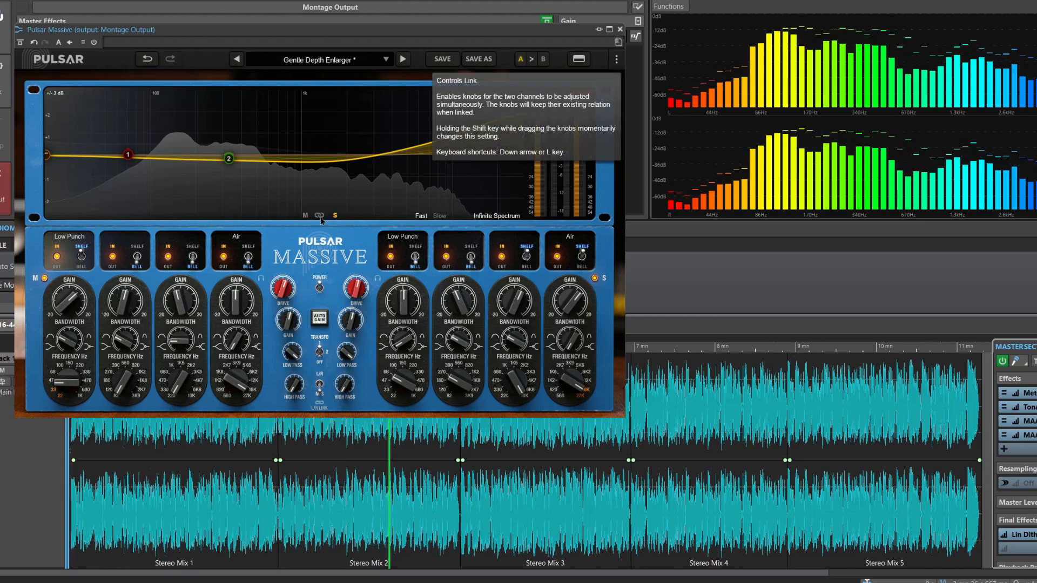
click(306, 217)
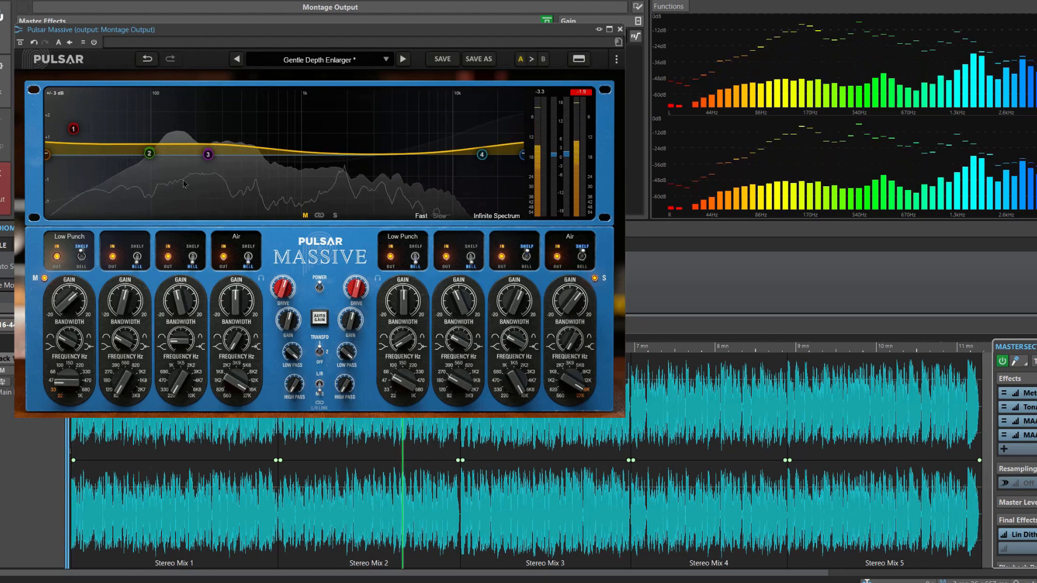
mouse_move(214, 151)
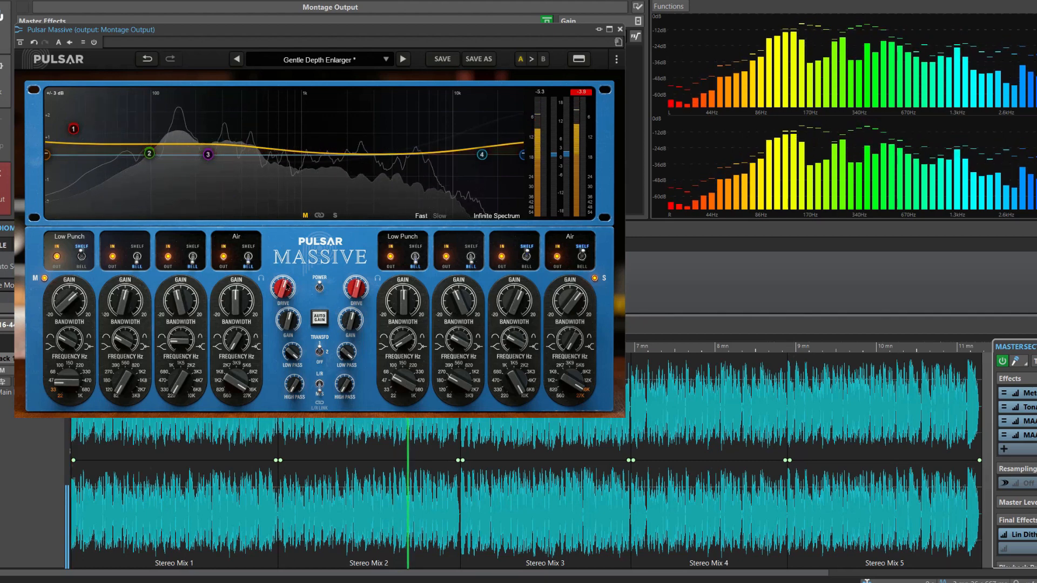
Compare the sound with Pulsar Massive bypassed and re-enabled, and close the effect.
click(321, 288)
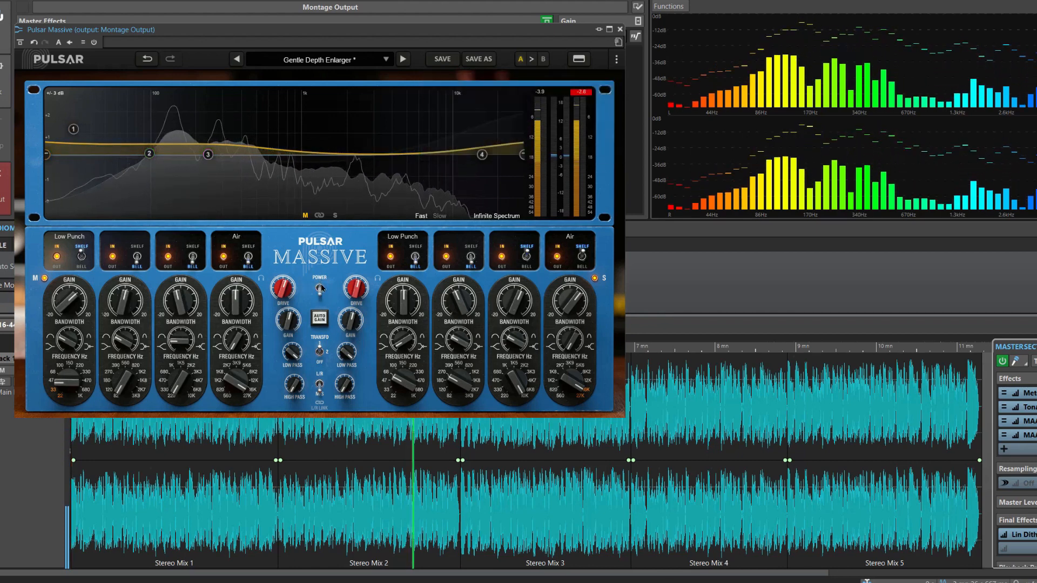
click(321, 288)
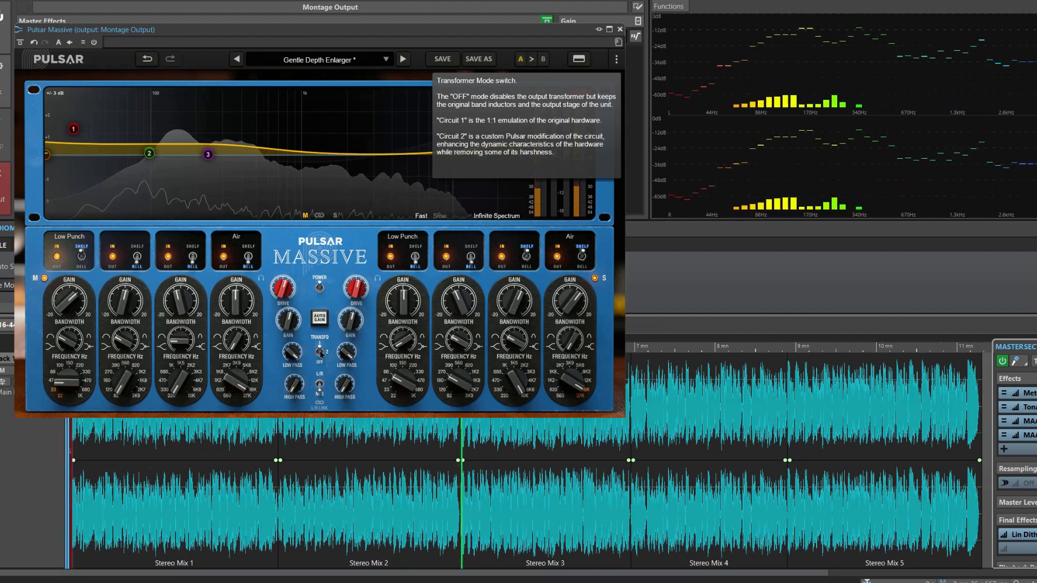
click(620, 29)
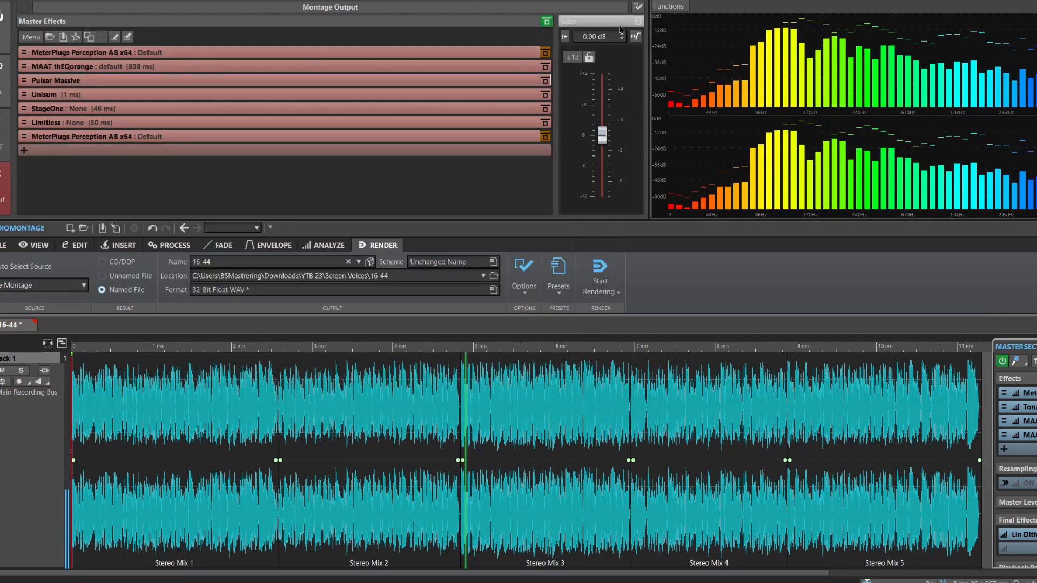
Open the Unisum mastering compressor and raise its linked Threshold.
click(498, 97)
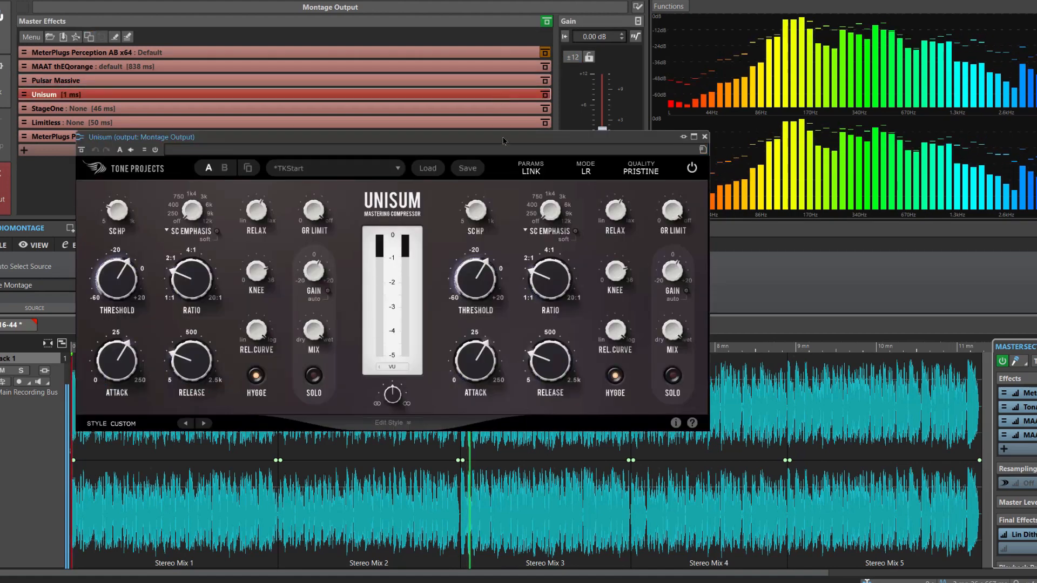
drag(503, 136, 455, 52)
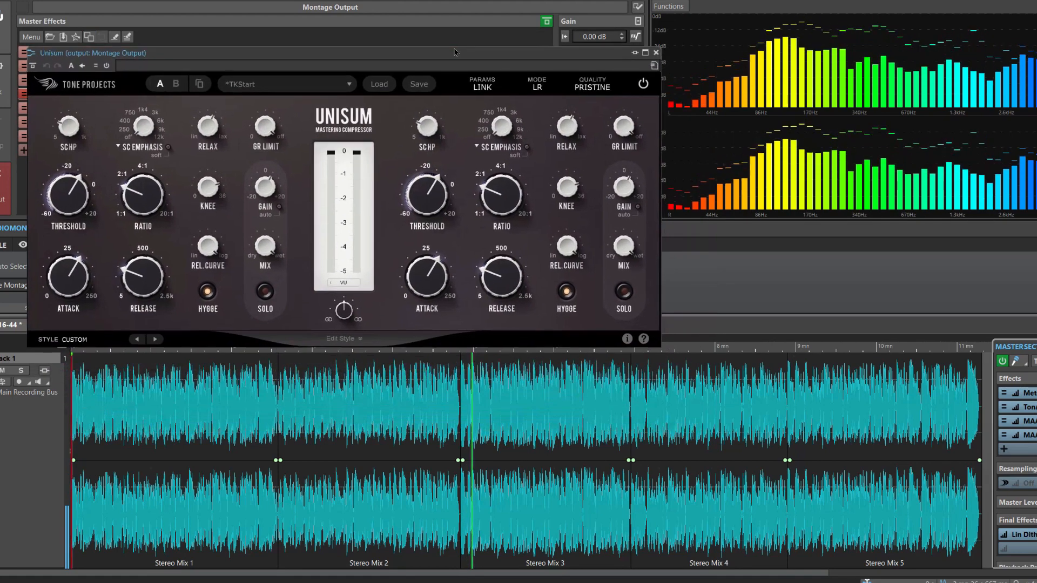
mouse_move(419, 185)
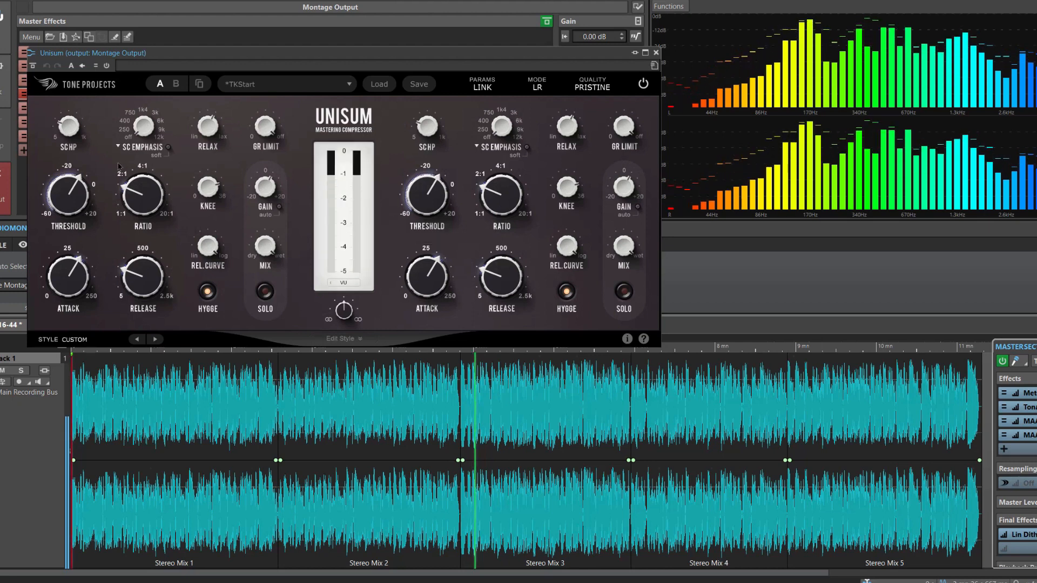
mouse_move(63, 188)
drag(56, 195, 49, 174)
mouse_move(137, 196)
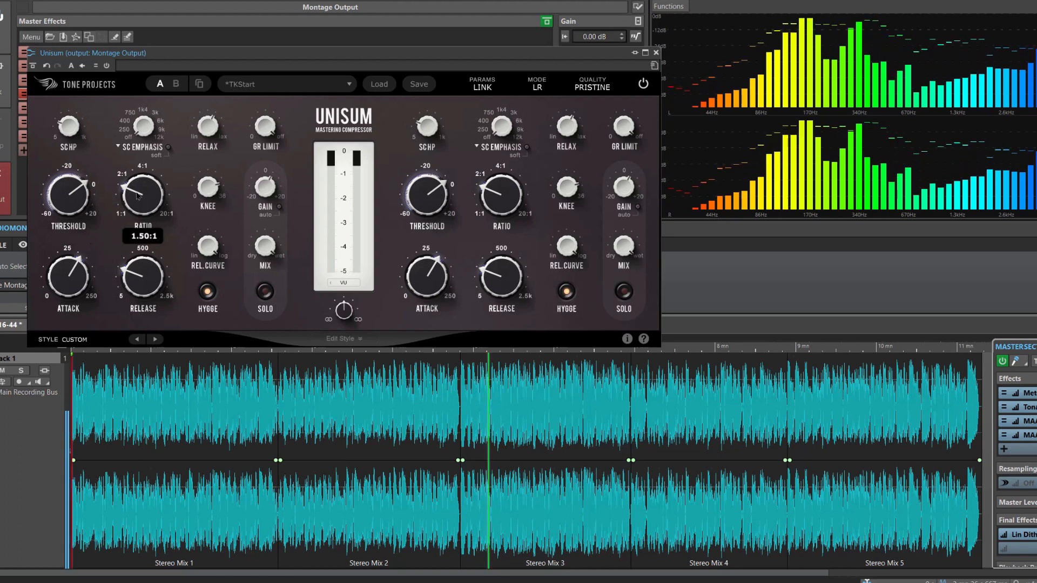
Examine Unisum's Attack, Release Curve, Knee, Mix and sidechain high-pass settings, along with the channel link and second-channel controls.
mouse_move(68, 278)
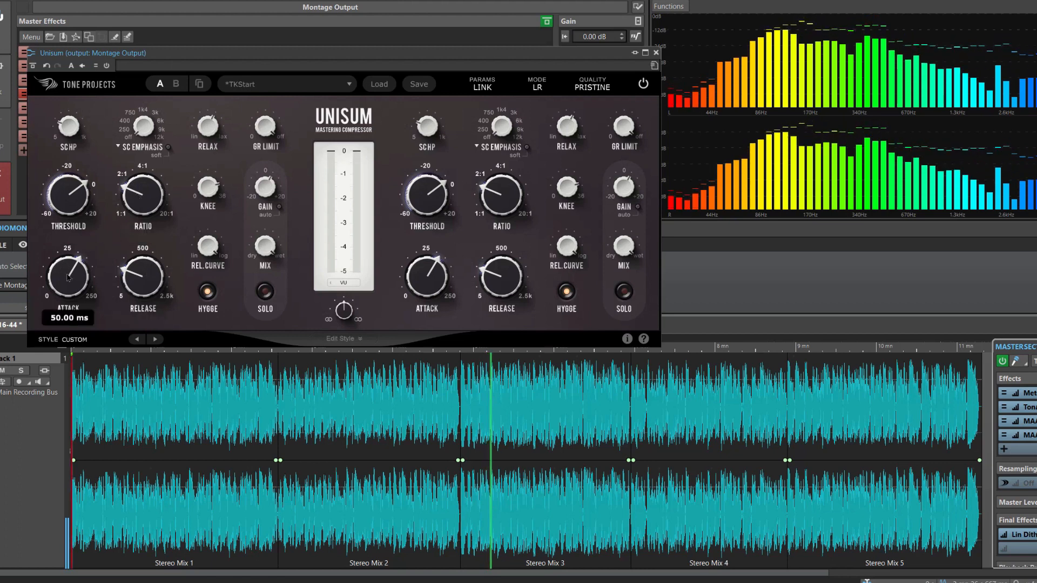
mouse_move(211, 244)
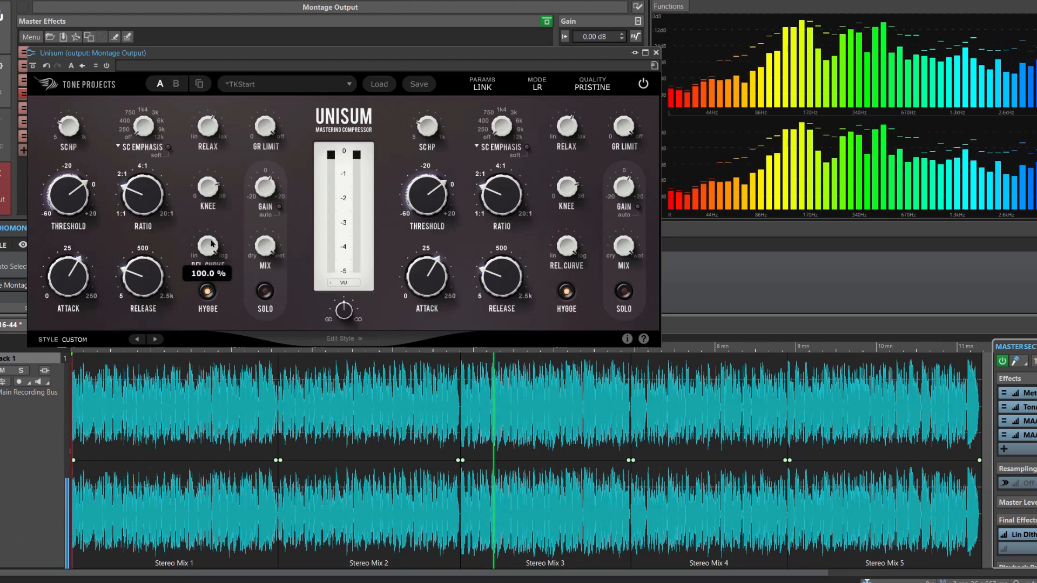
mouse_move(210, 189)
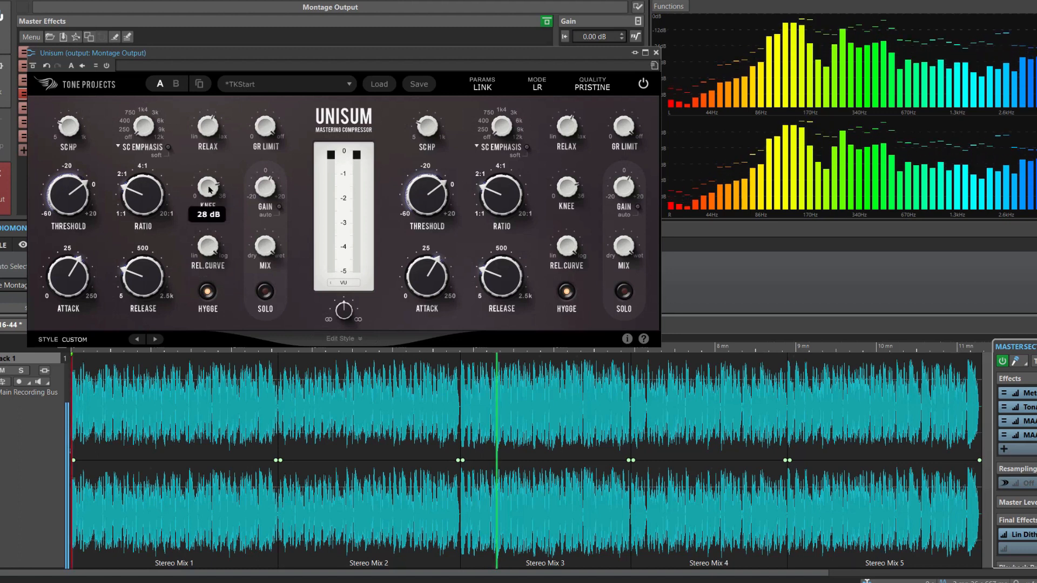
mouse_move(277, 248)
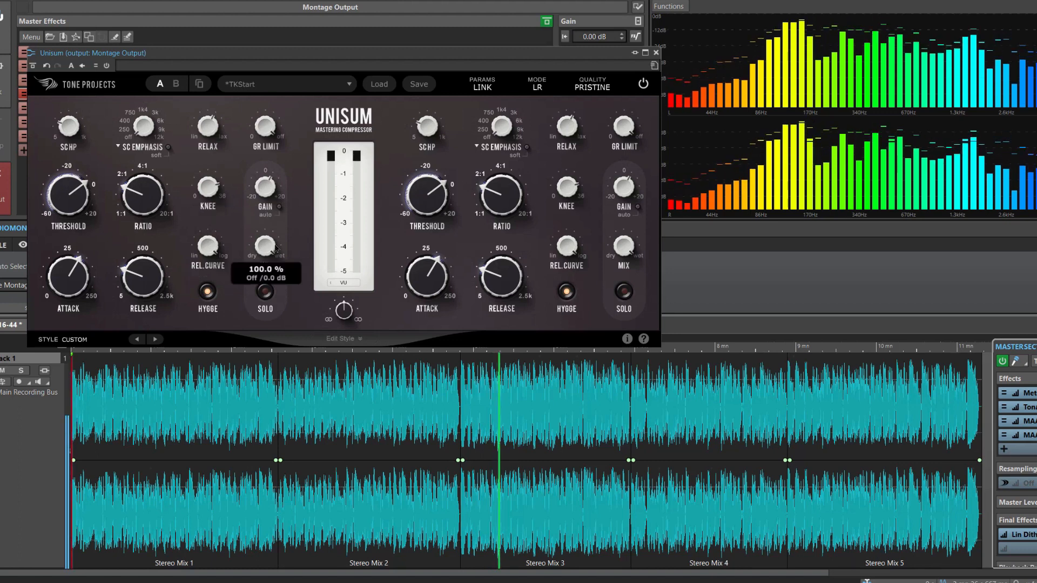
mouse_move(346, 314)
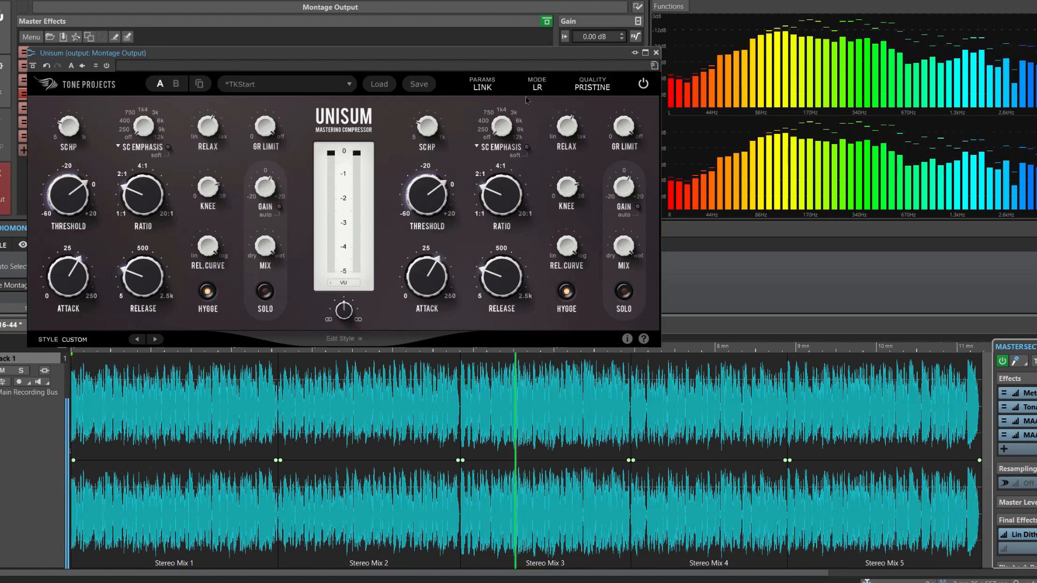
mouse_move(501, 183)
mouse_move(510, 264)
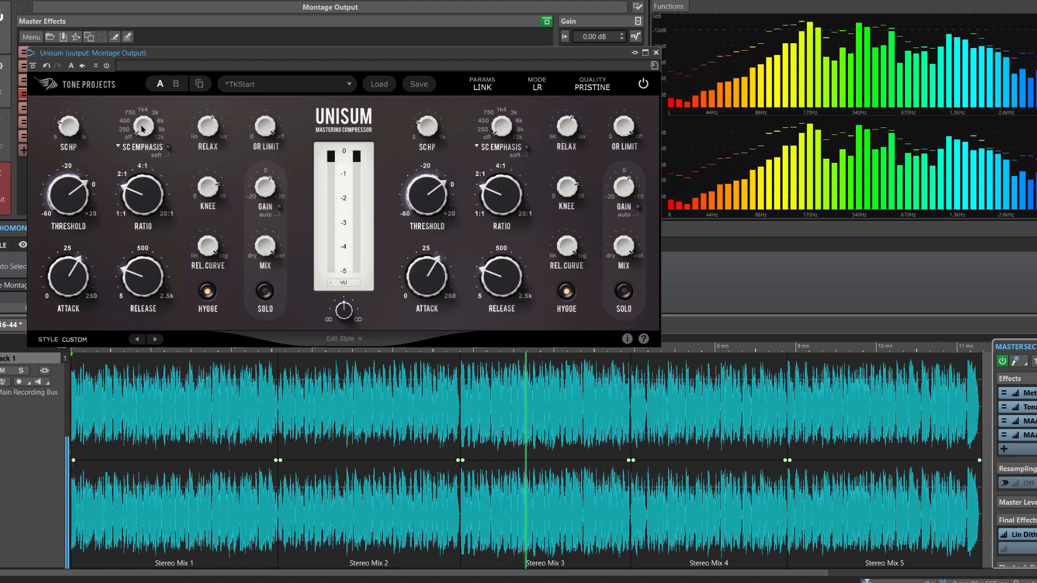
mouse_move(75, 134)
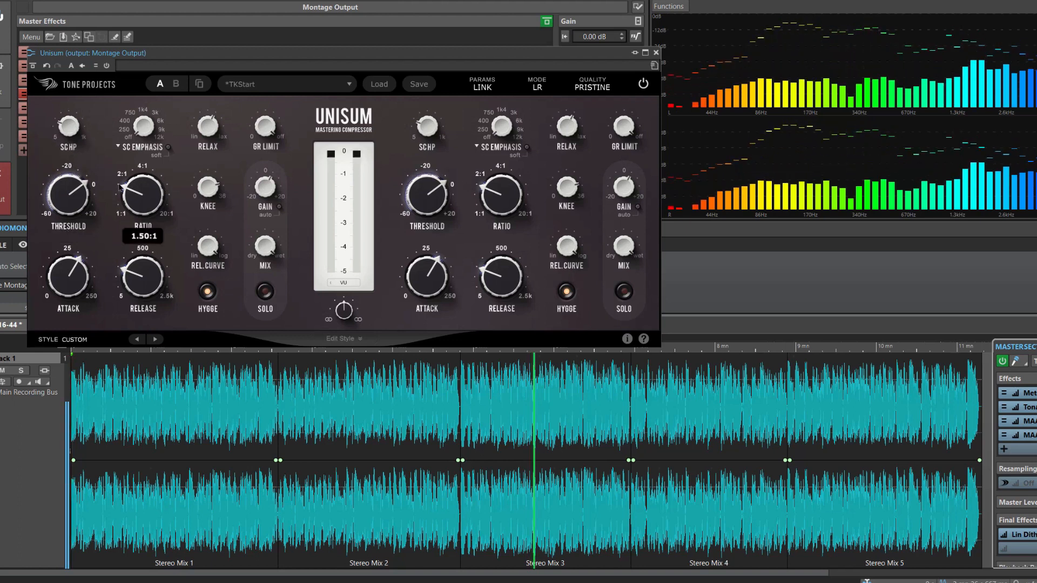
View Unisum's style list, expand its Edit Style controls, and compare the sound with Hygge off and back on.
click(77, 340)
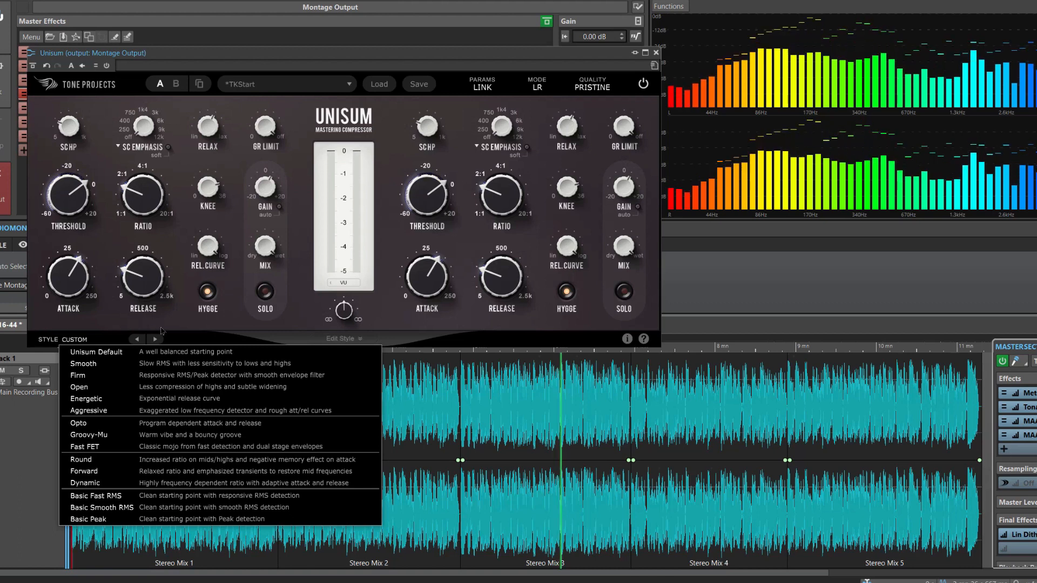
click(351, 341)
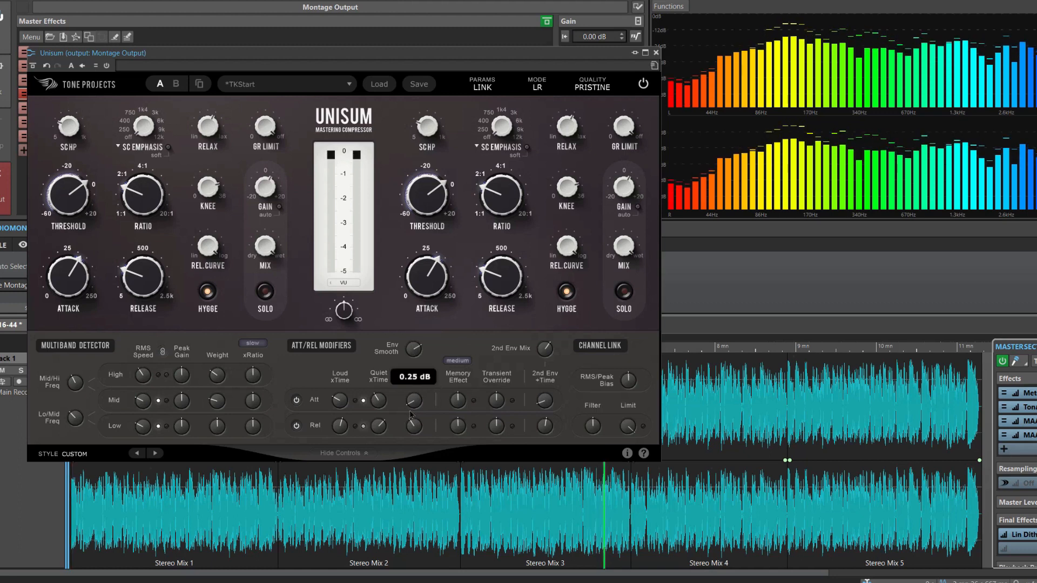
click(208, 292)
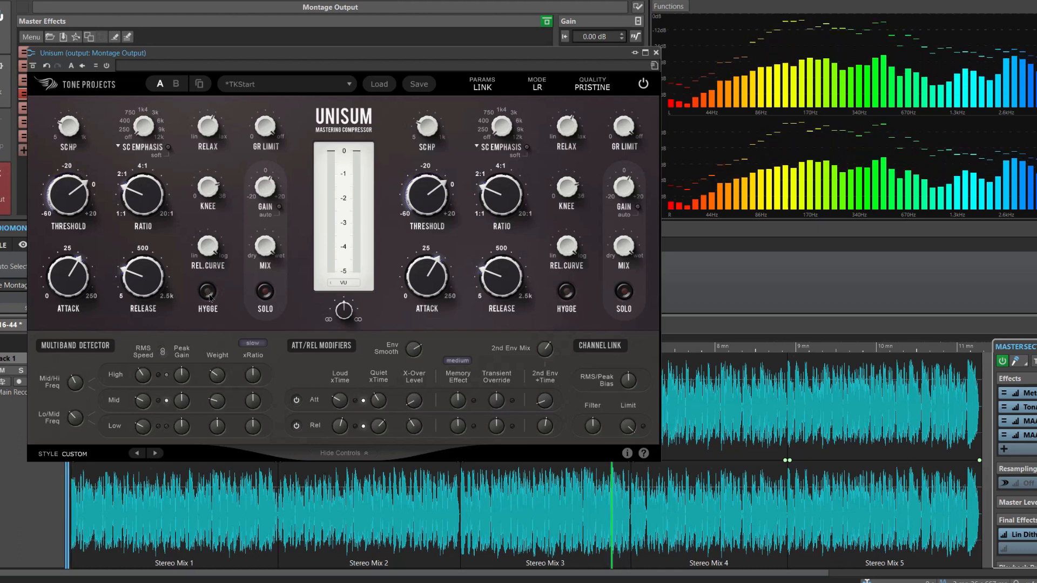
click(208, 292)
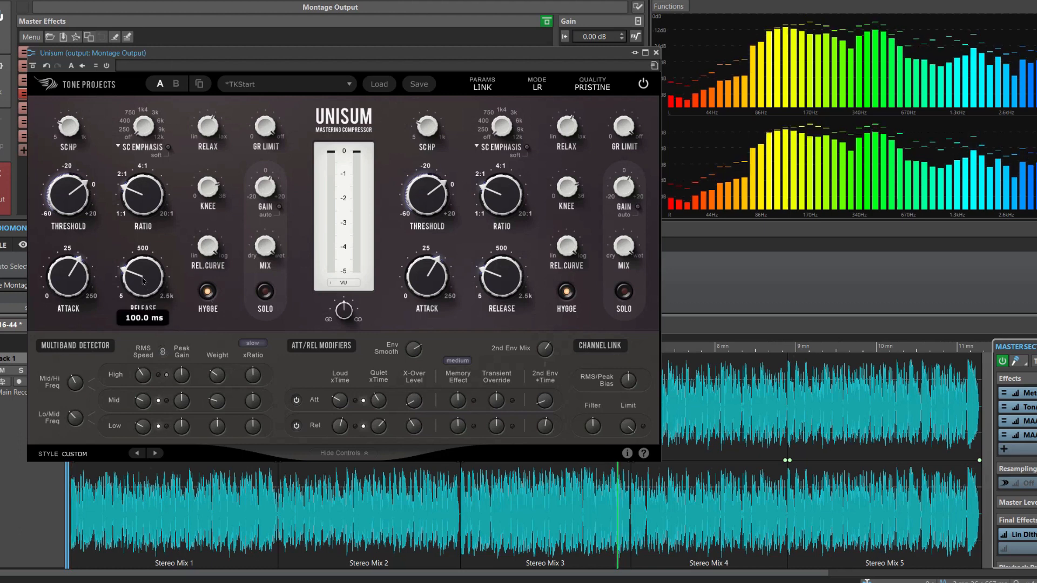
Check Unisum's Attack, Release, Gain, GR Limit and Relax settings, and close the compressor.
mouse_move(75, 240)
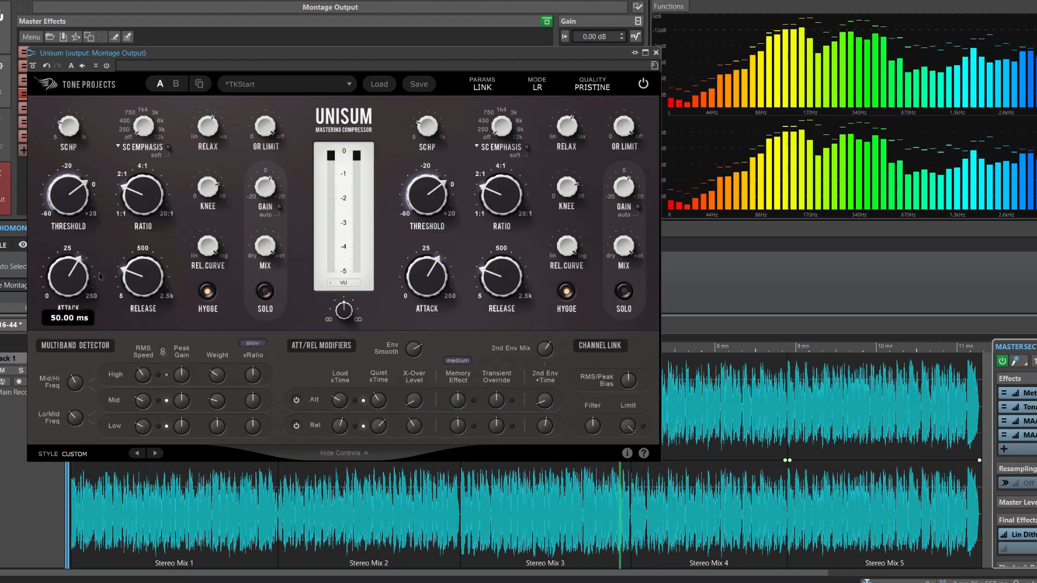
mouse_move(498, 281)
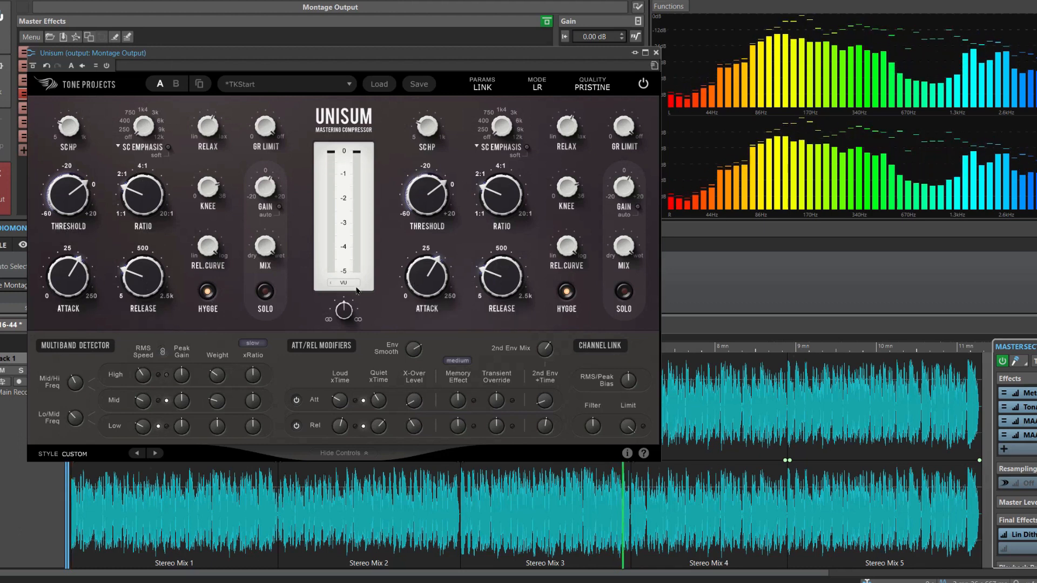
mouse_move(265, 193)
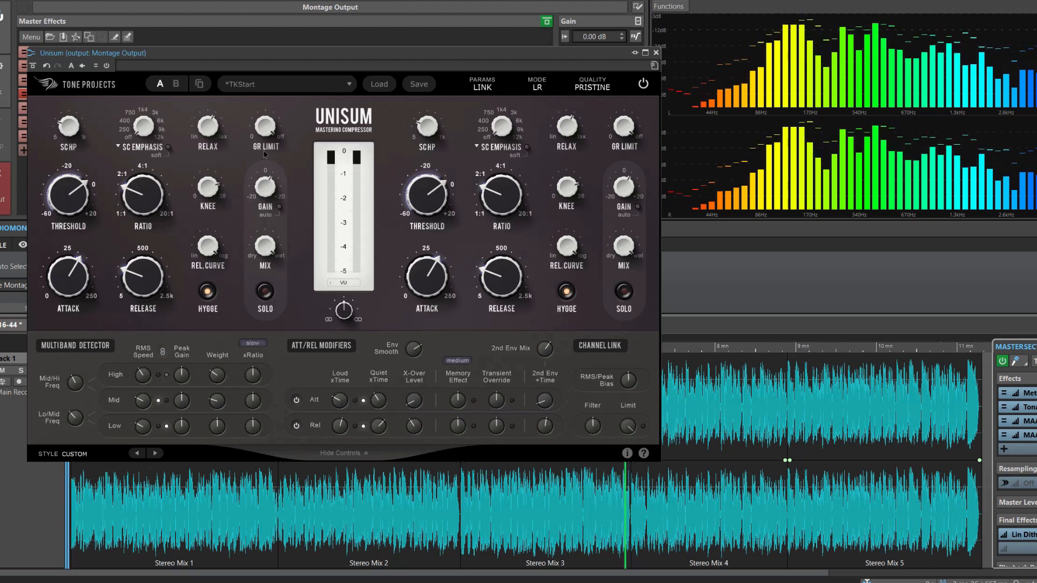
mouse_move(265, 131)
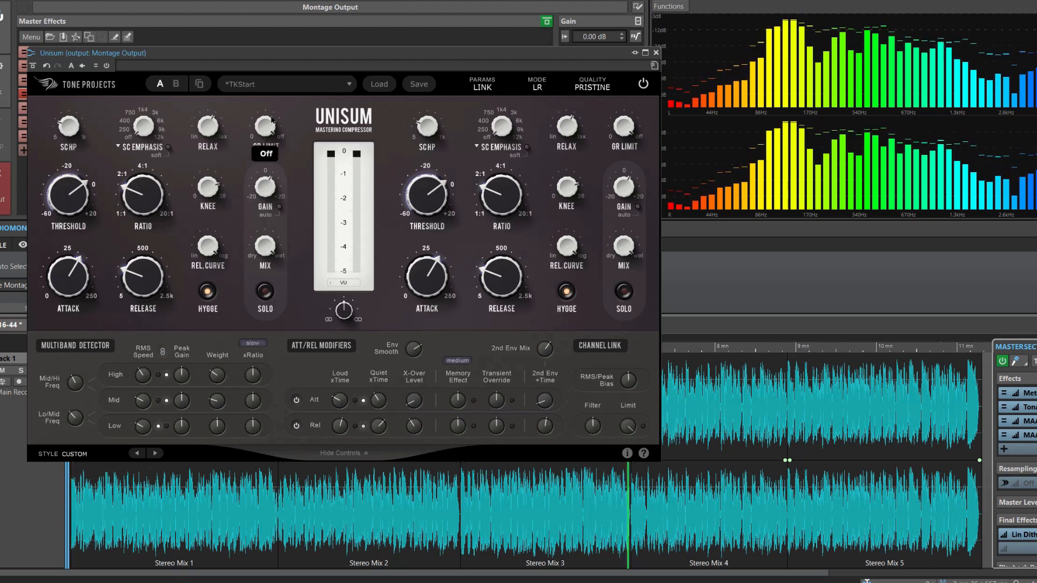
mouse_move(202, 129)
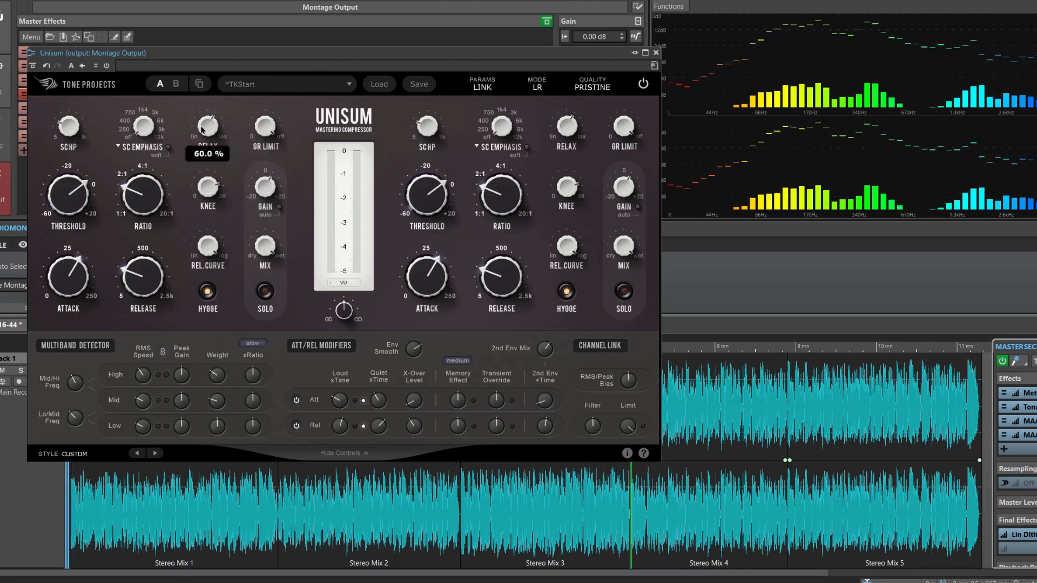
click(656, 52)
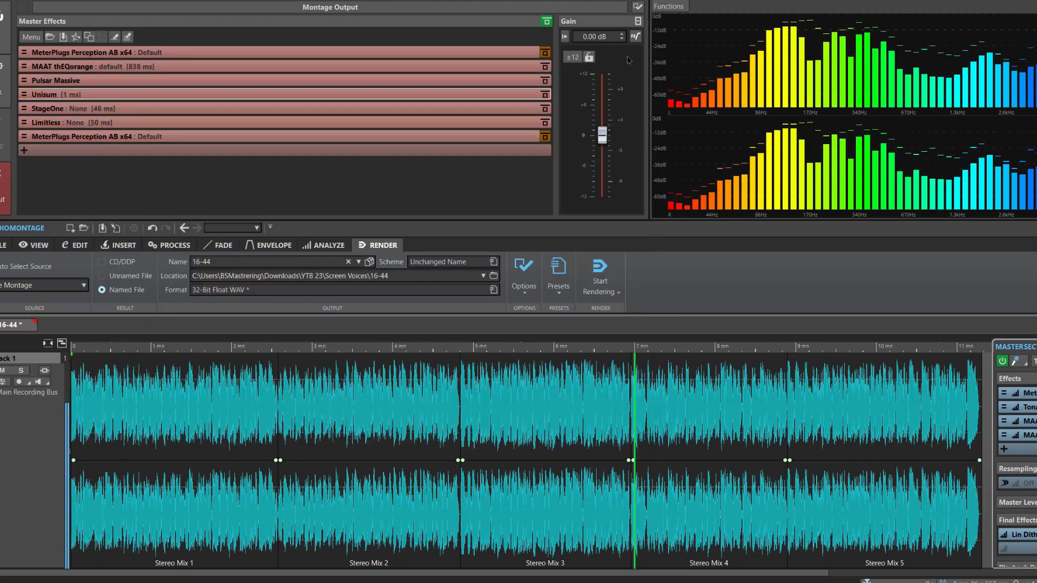
Open the StageOne master effect, move its window up, and set the Width to 20.
click(427, 108)
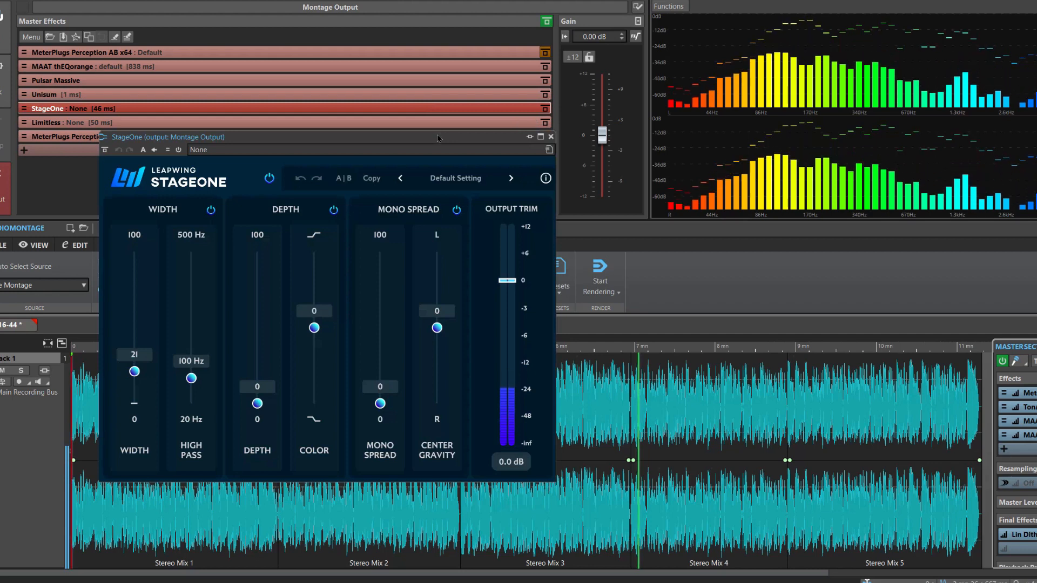
drag(427, 108, 409, 53)
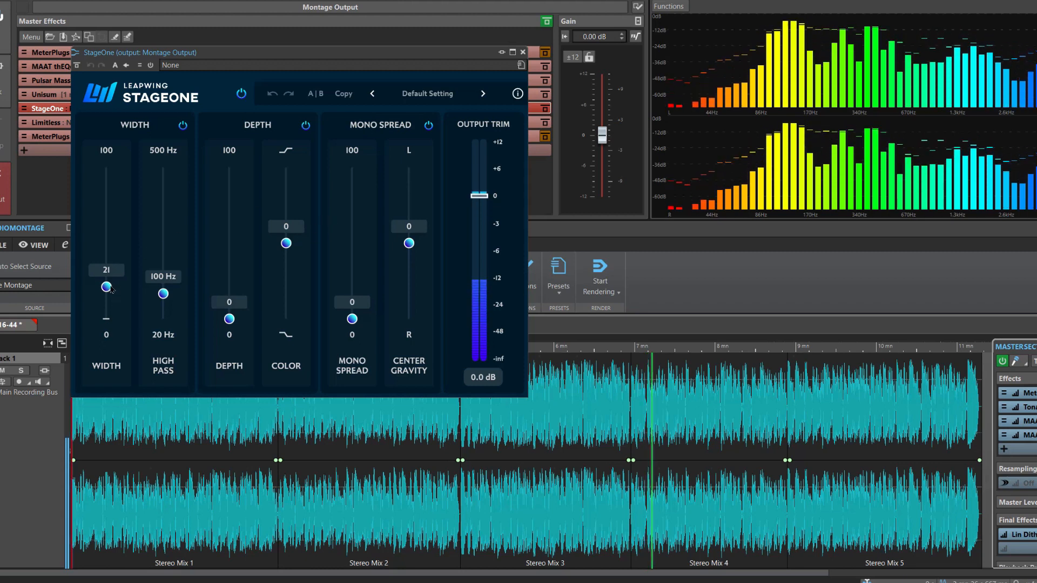
mouse_move(106, 287)
mouse_down()
mouse_move(107, 196)
mouse_move(110, 288)
mouse_up()
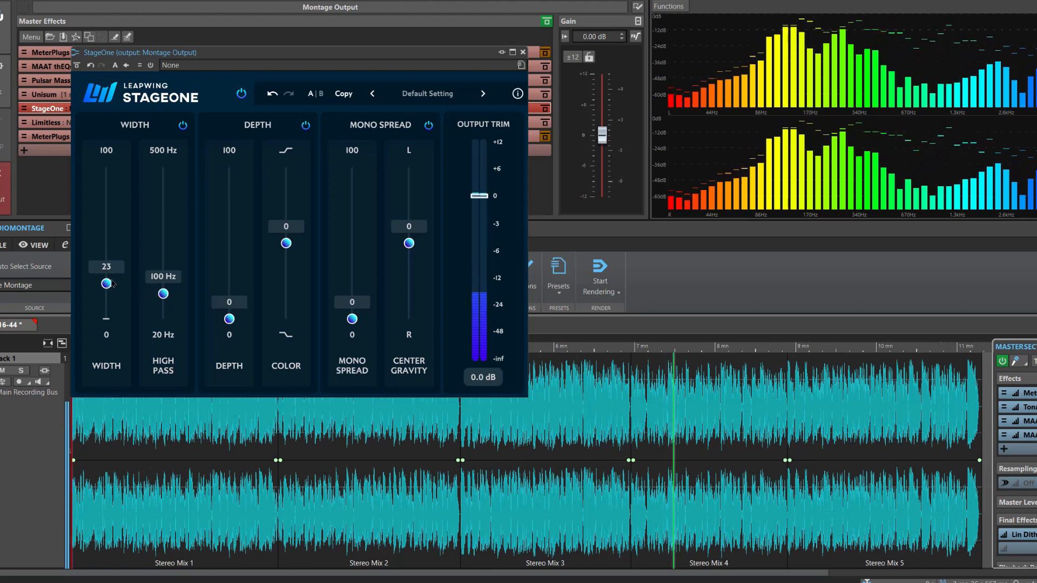
mouse_move(107, 283)
mouse_down()
mouse_move(107, 221)
mouse_move(104, 292)
mouse_up()
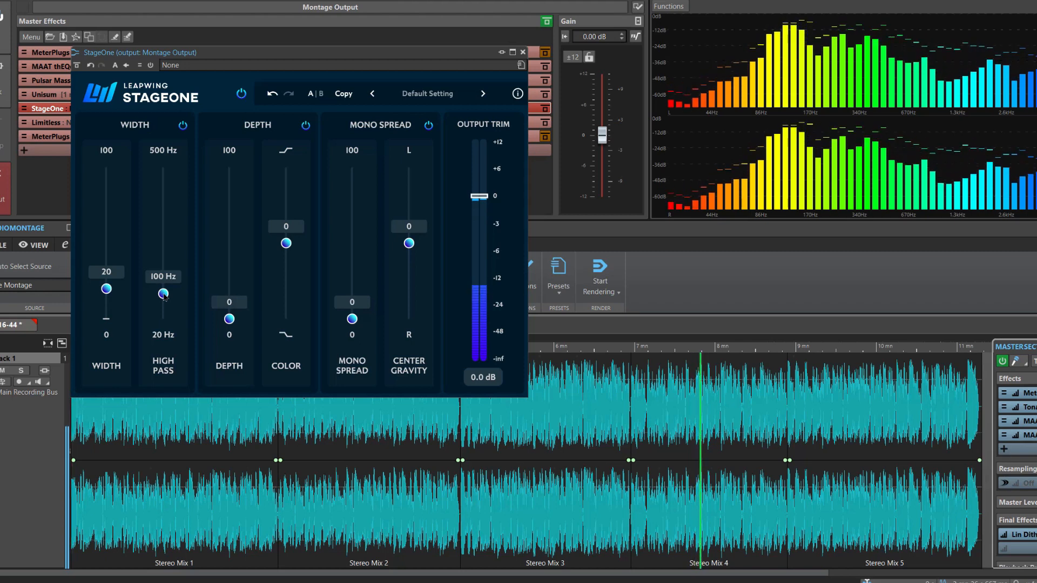
Compare StageOne's Width section off and back on, and set its High Pass to 101 Hz.
click(185, 127)
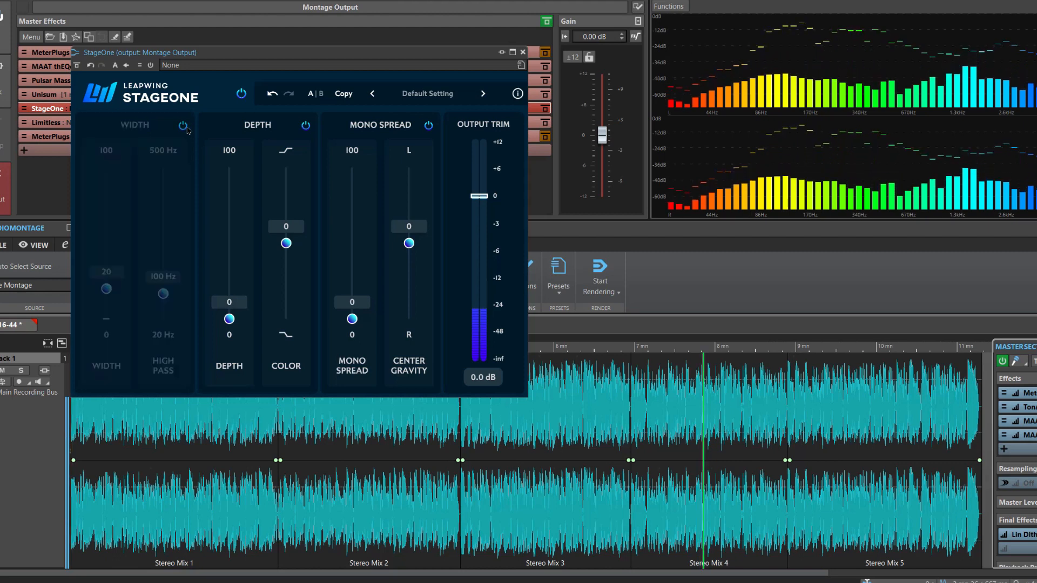
click(185, 128)
mouse_move(169, 290)
mouse_down()
mouse_move(168, 324)
mouse_move(166, 297)
mouse_up()
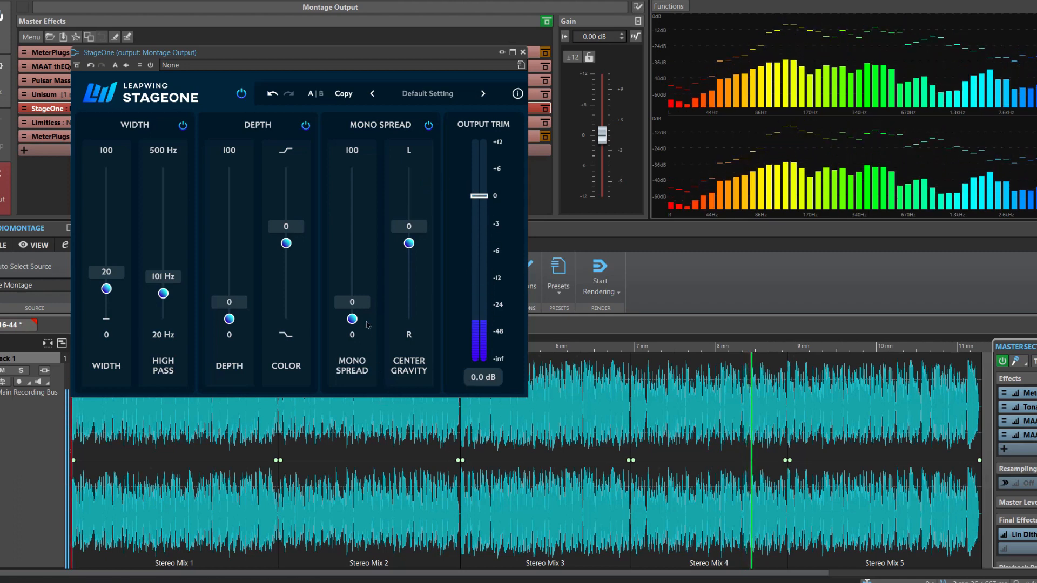
Try StageOne's Mono Spread control, return it to 0, and close the effect.
mouse_move(352, 319)
mouse_down()
mouse_move(352, 251)
mouse_move(352, 318)
mouse_up()
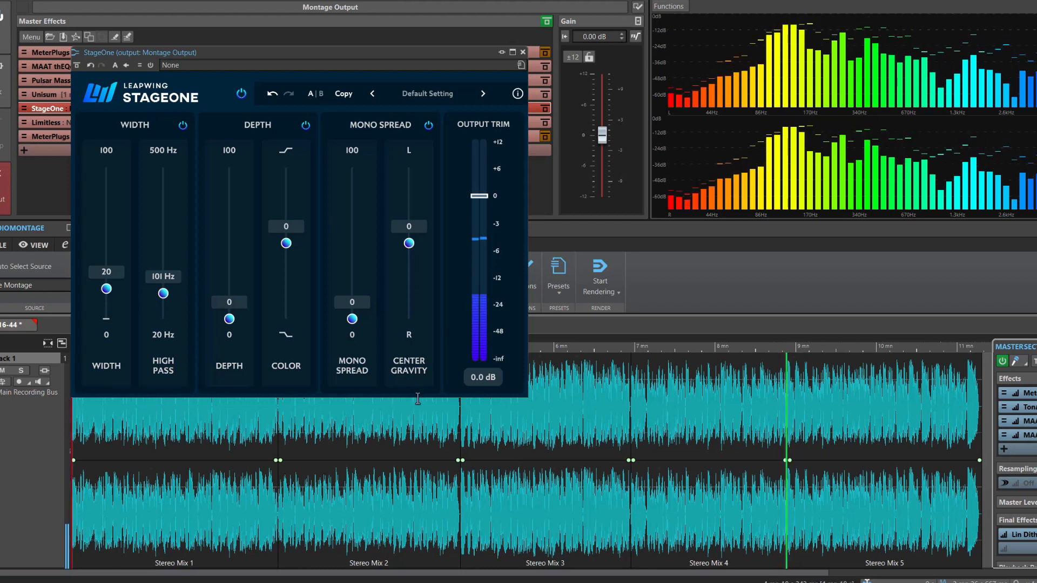
key(space)
key(space)
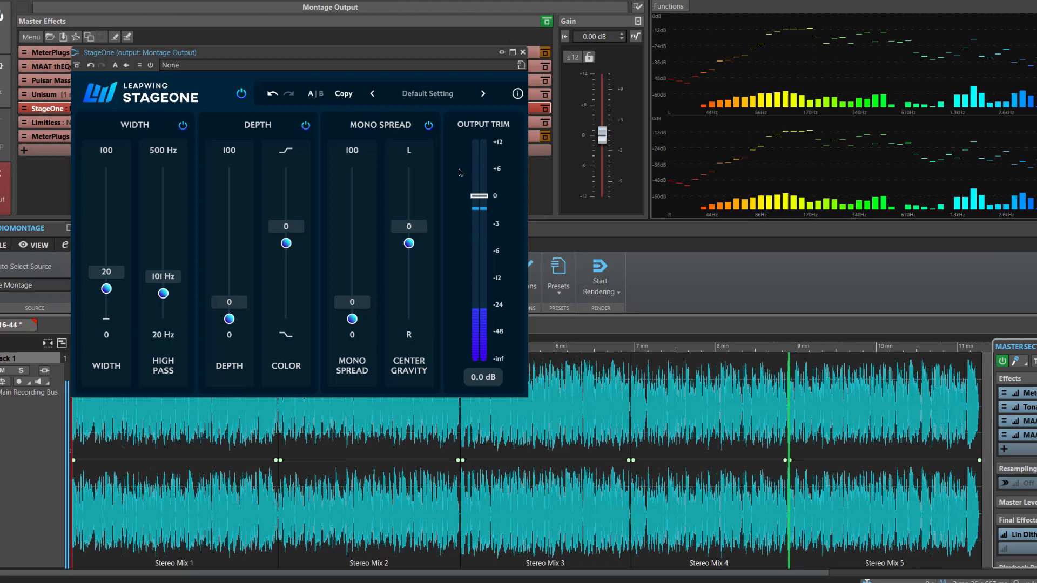
click(523, 52)
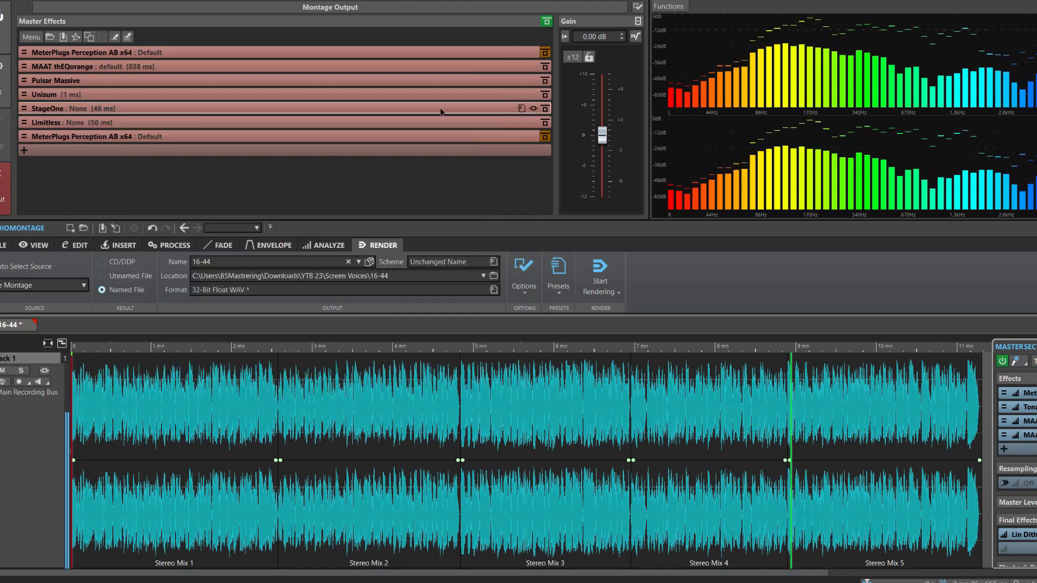
Open the Limitless limiter, move its window up, and set the Threshold to -1.2 dB.
click(405, 123)
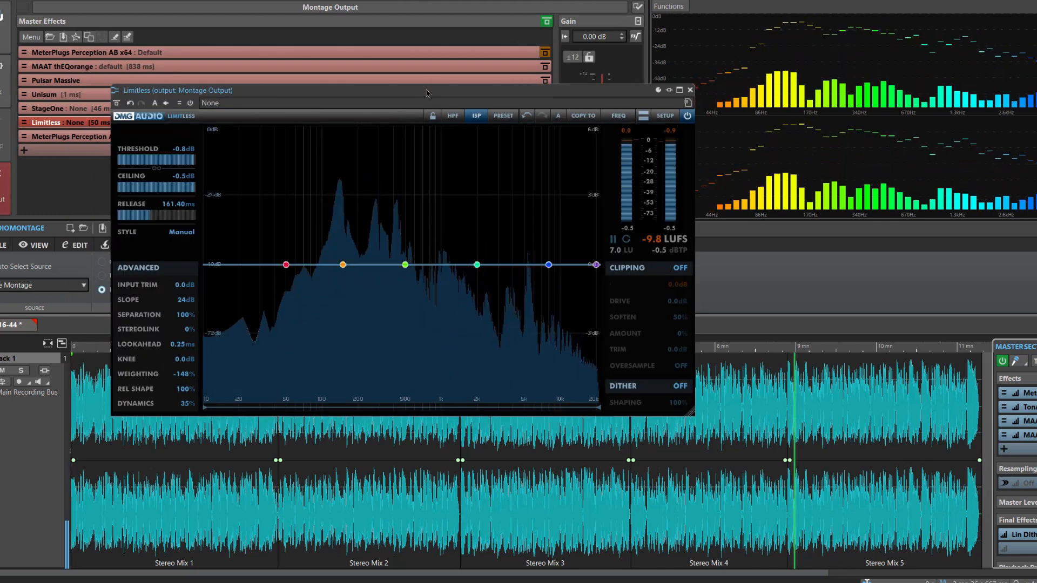
drag(426, 92, 367, 60)
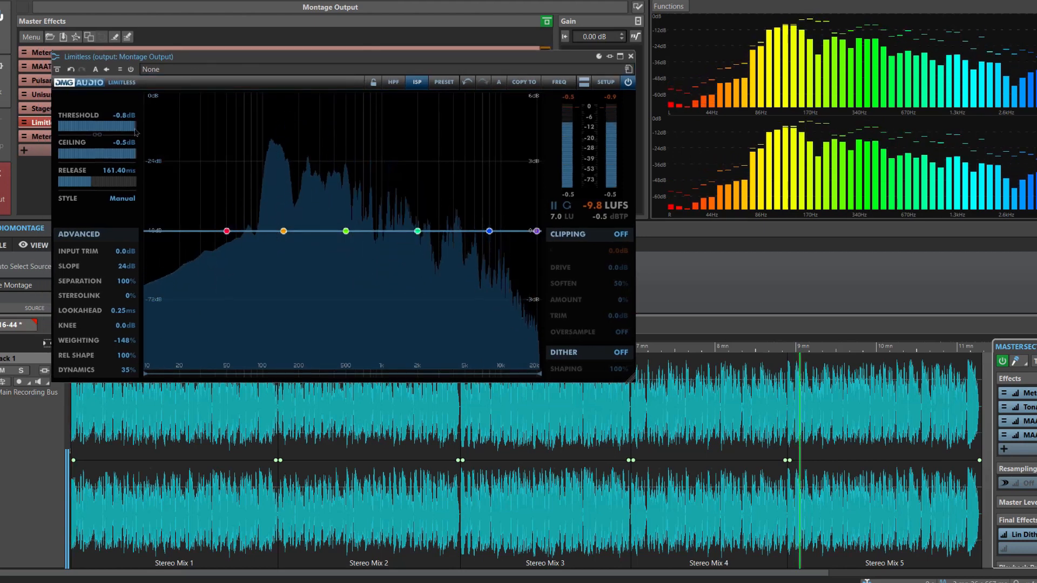
drag(135, 132, 134, 135)
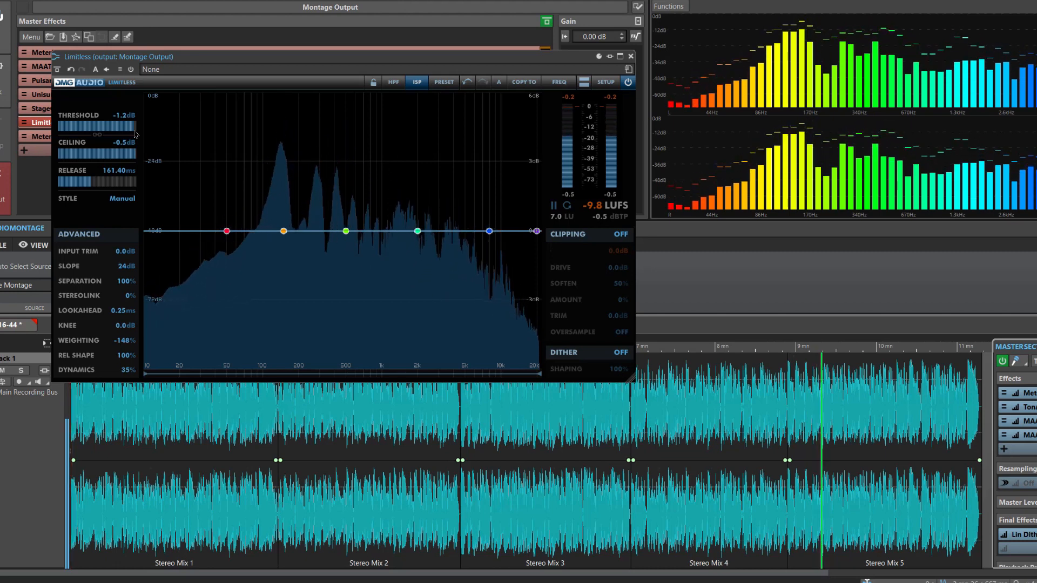
View the limiter's available styles and keep the style on Manual.
click(119, 199)
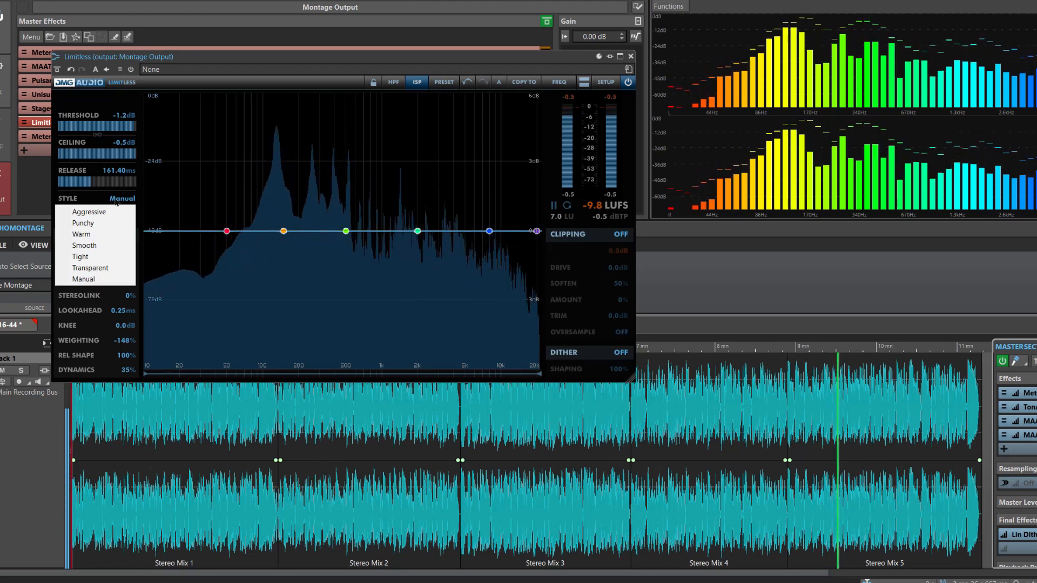
click(115, 202)
click(116, 201)
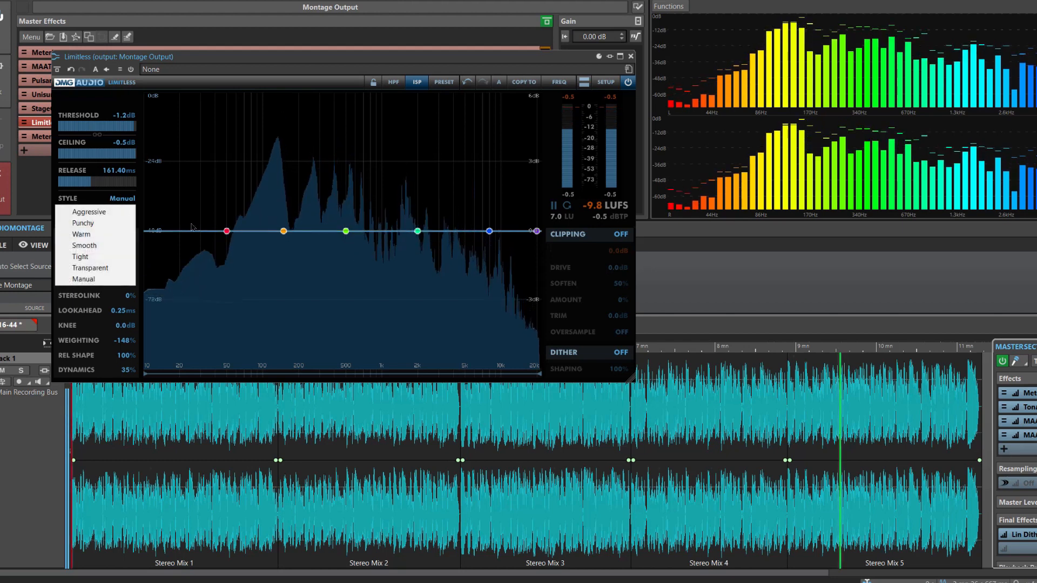
click(205, 176)
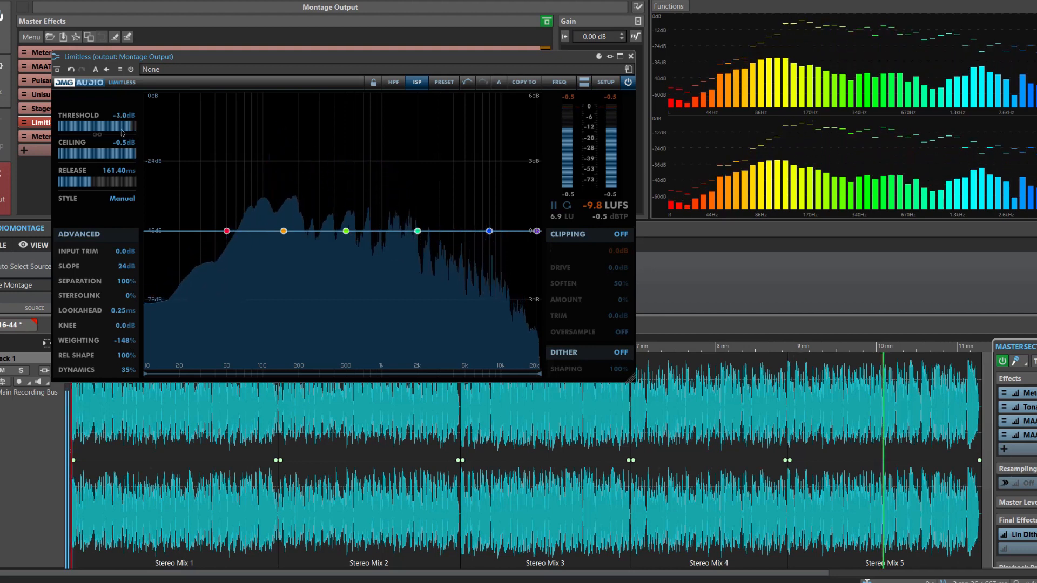
Sweep the Limitless Threshold down to about -6.5 dB, up to -1.0 dB, and bring it to about -5.1 dB.
drag(129, 126, 88, 130)
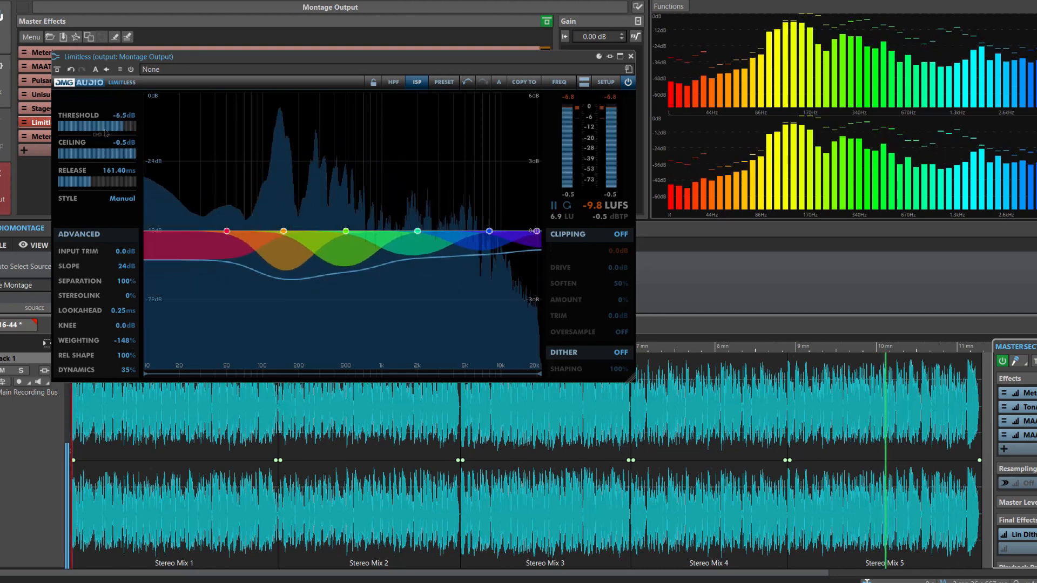
drag(106, 133, 118, 135)
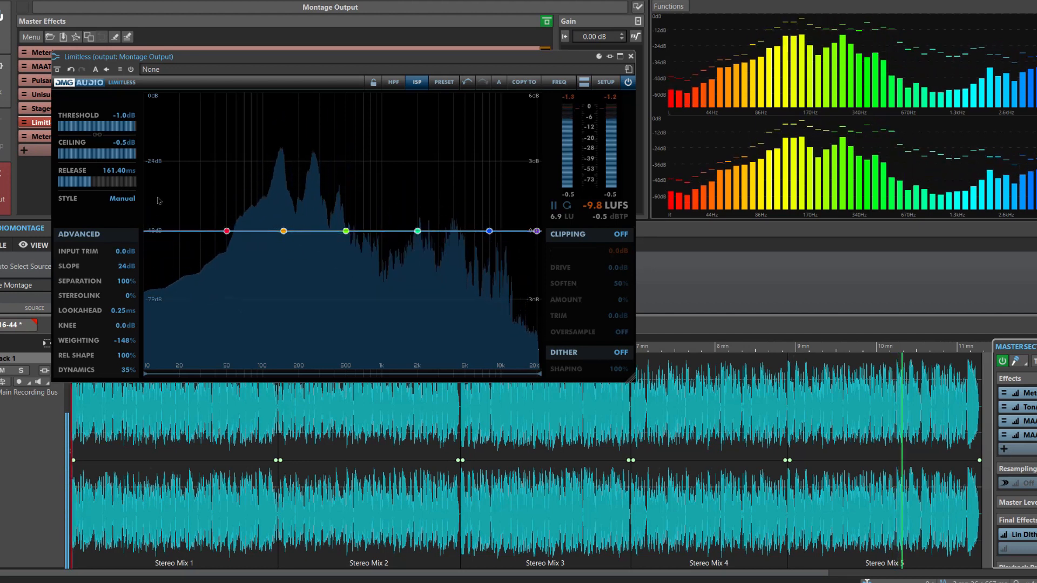
drag(132, 130, 120, 132)
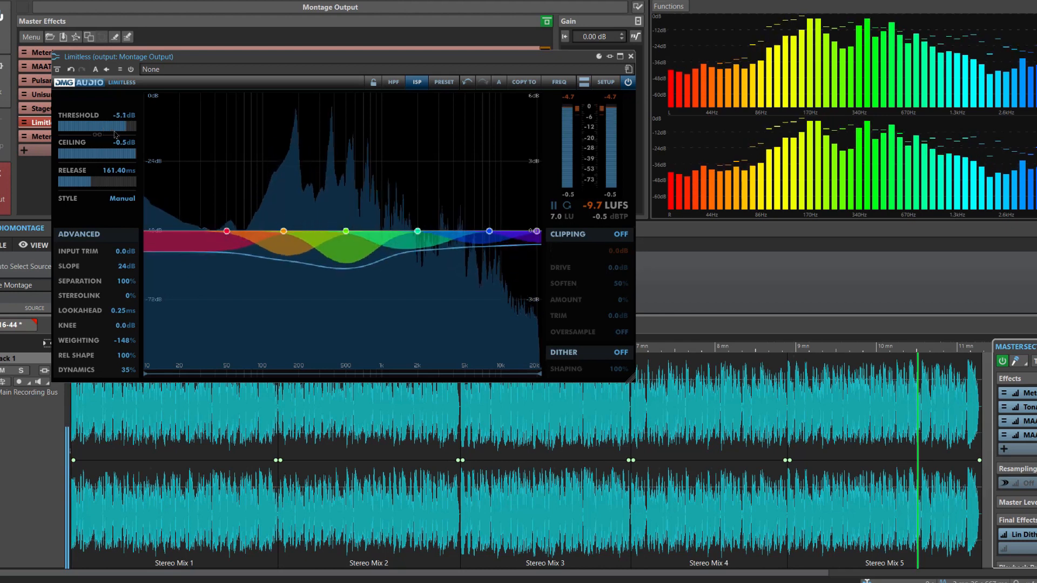
Set the Limitless Threshold to -6.1 dB and sweep Weighting to about -4%, down to about -258%, and back to about -129%.
drag(124, 135, 130, 136)
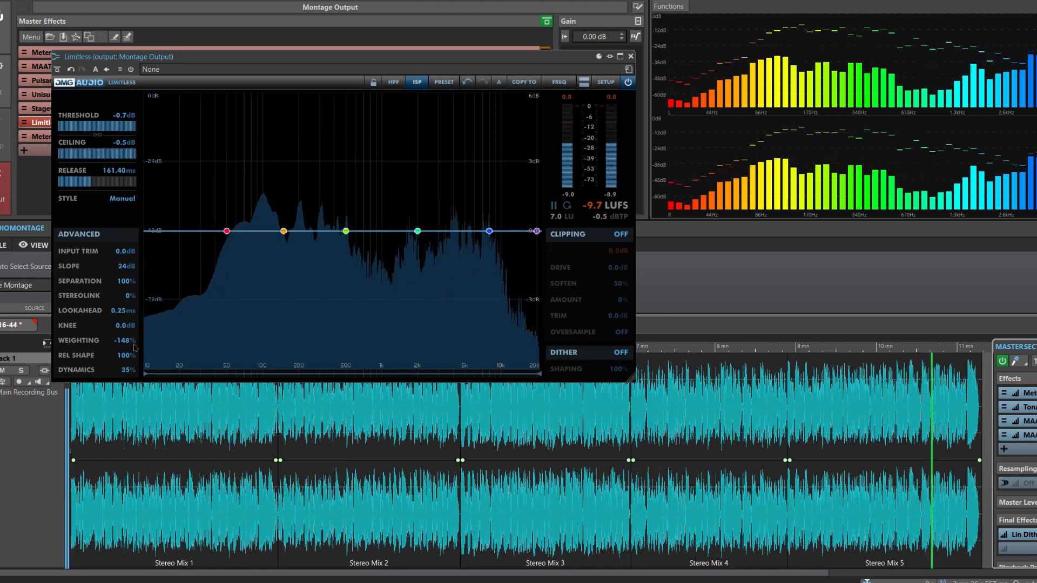
drag(133, 347, 112, 397)
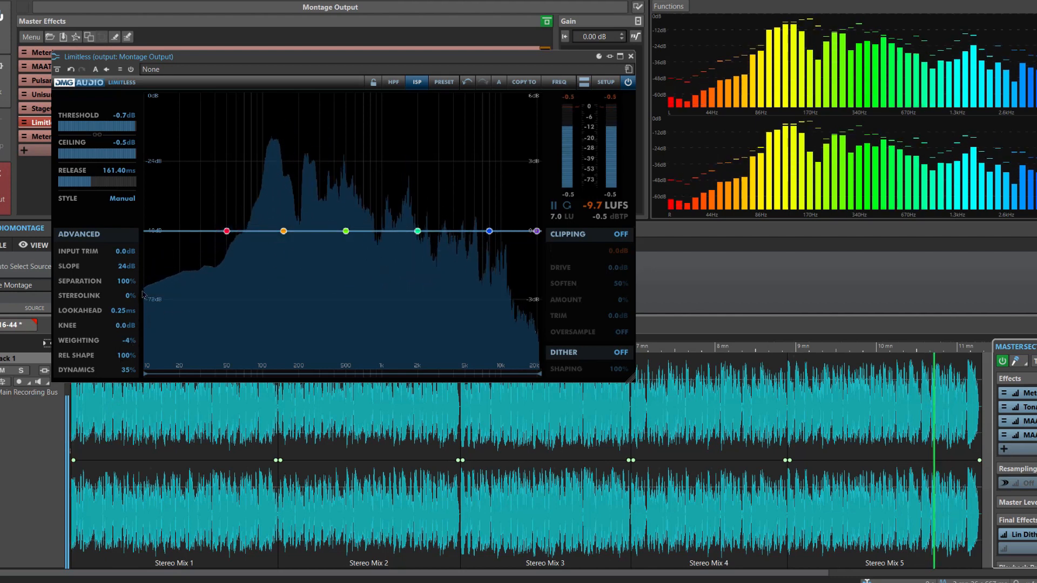
drag(148, 260, 109, 380)
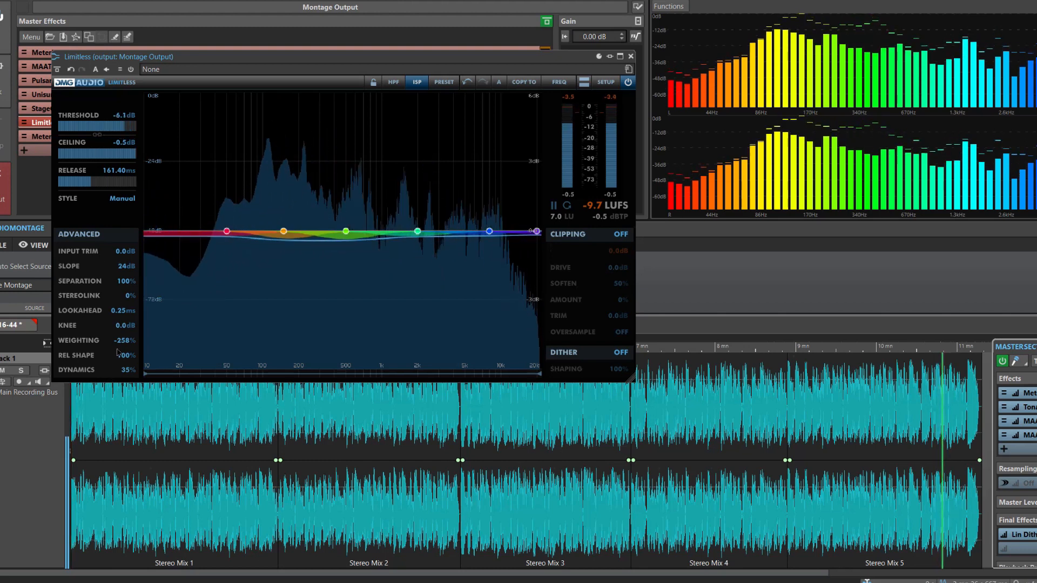
drag(124, 342, 136, 320)
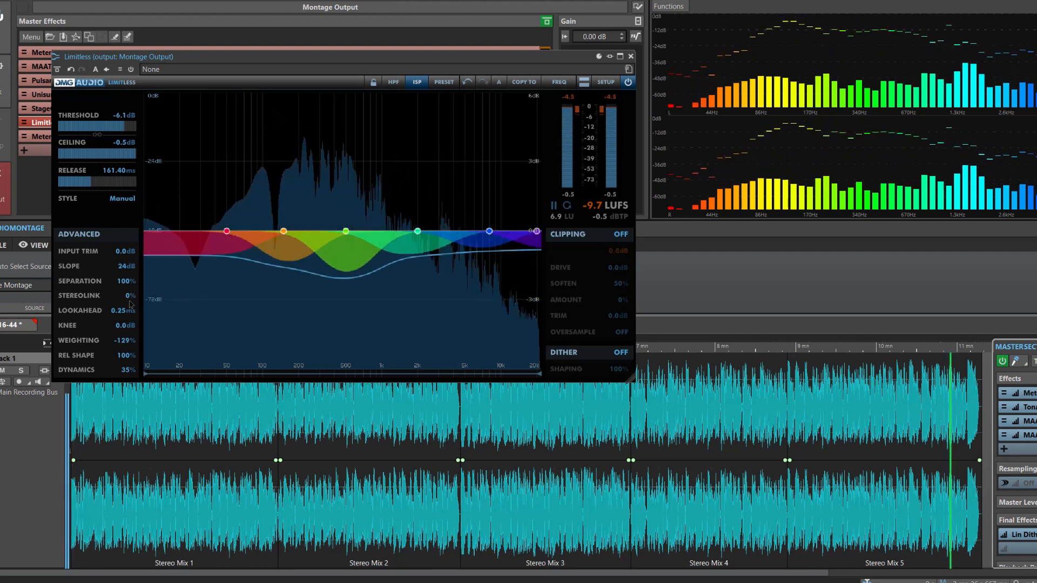
drag(130, 304, 133, 302)
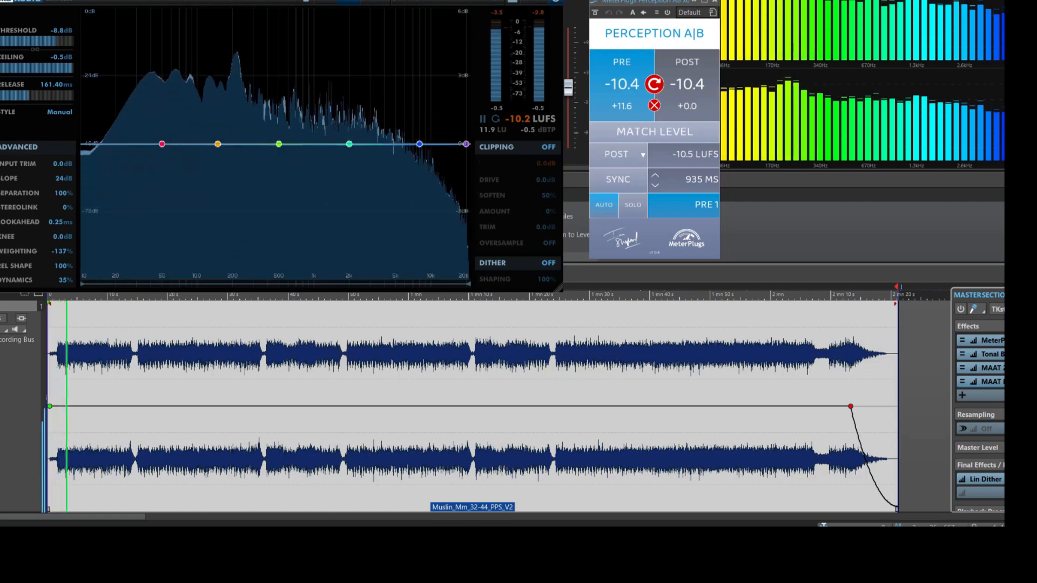
Compare the level-matched PRE and POST signals in Perception AB by alternating between them throughout the Muslin track's playback, ending on POST.
click(680, 92)
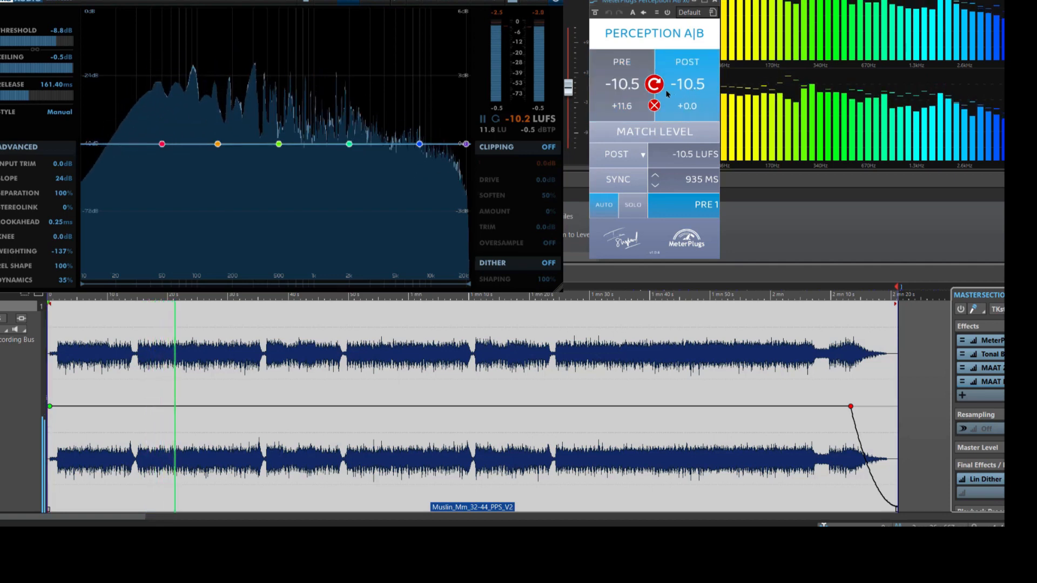
click(628, 93)
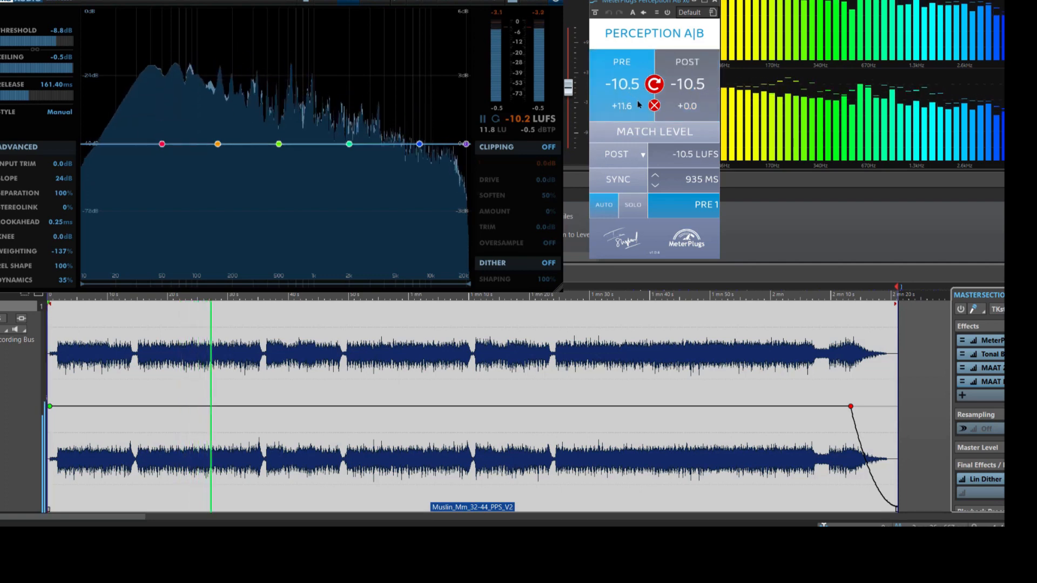
click(682, 103)
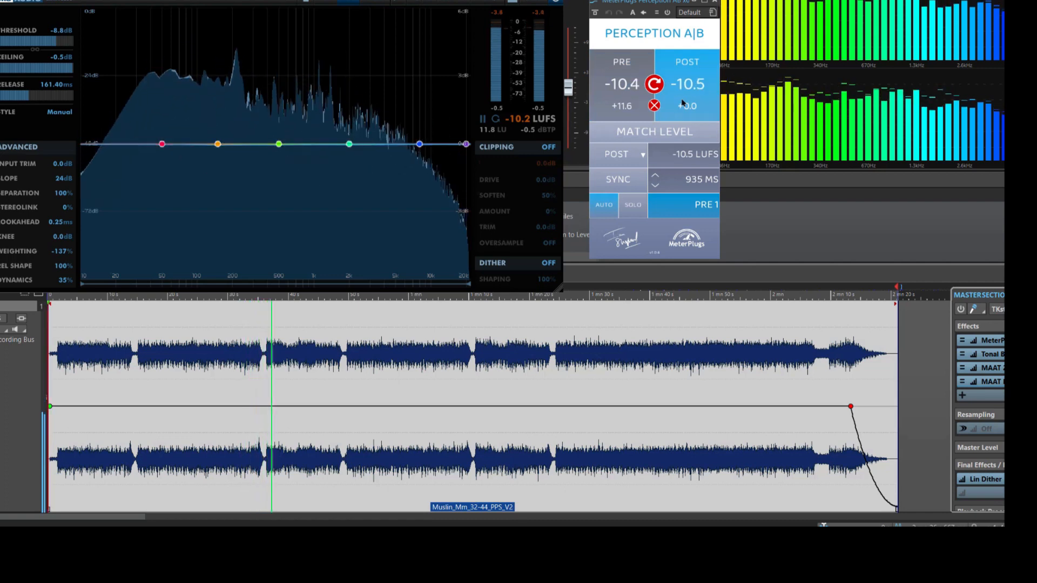
click(627, 96)
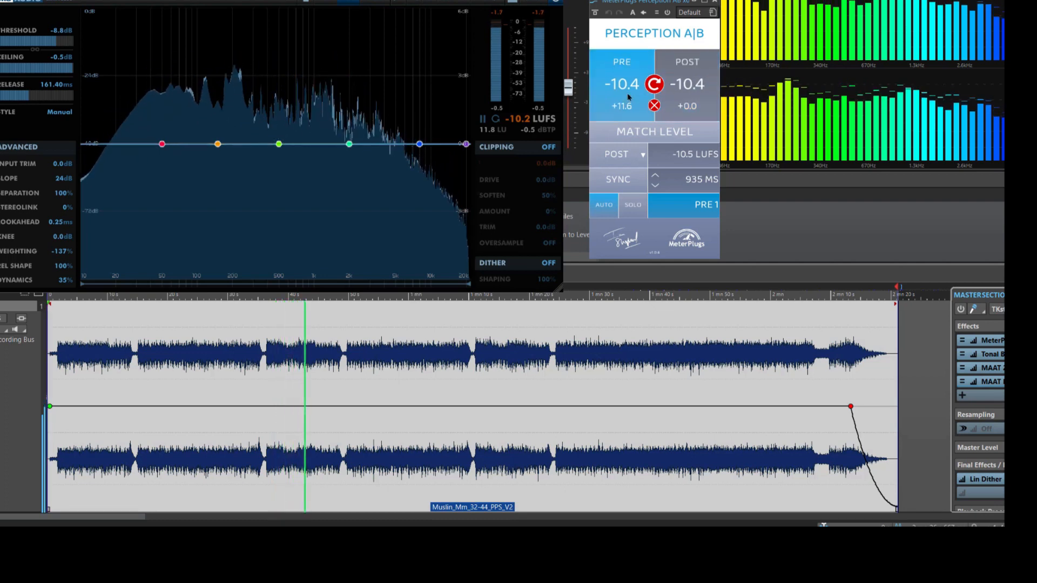
click(696, 103)
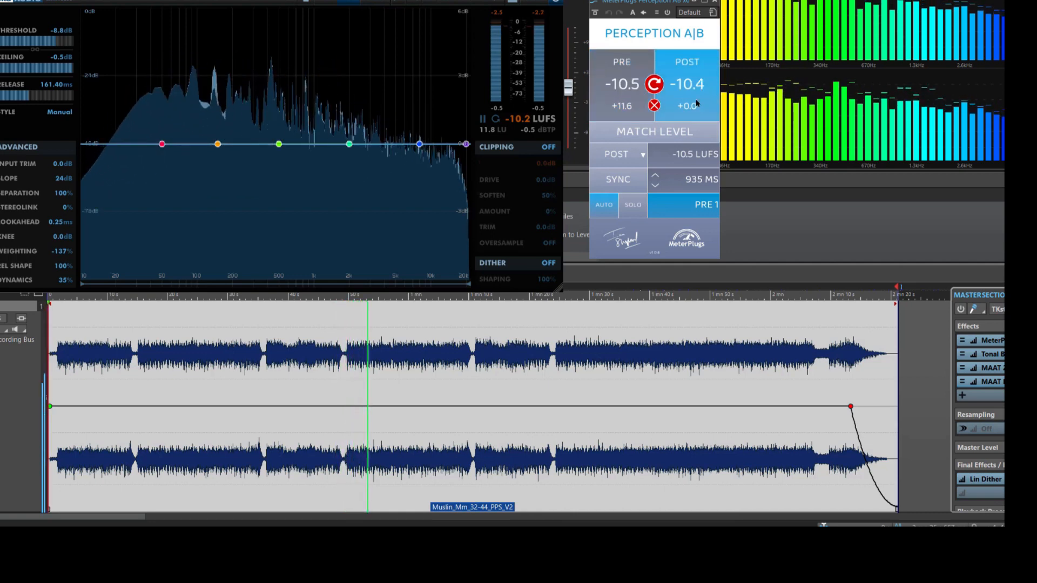
click(631, 105)
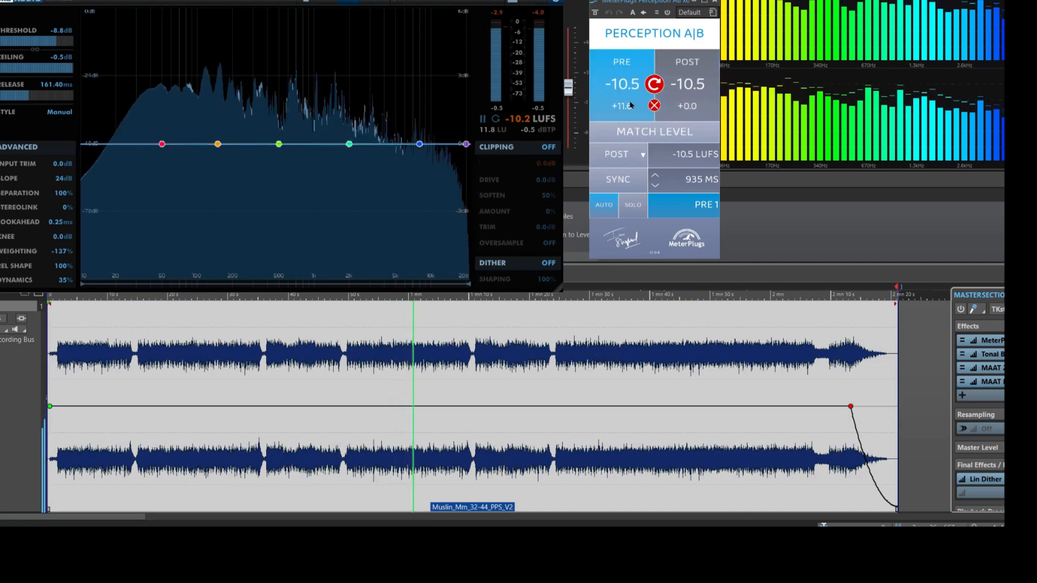
click(691, 105)
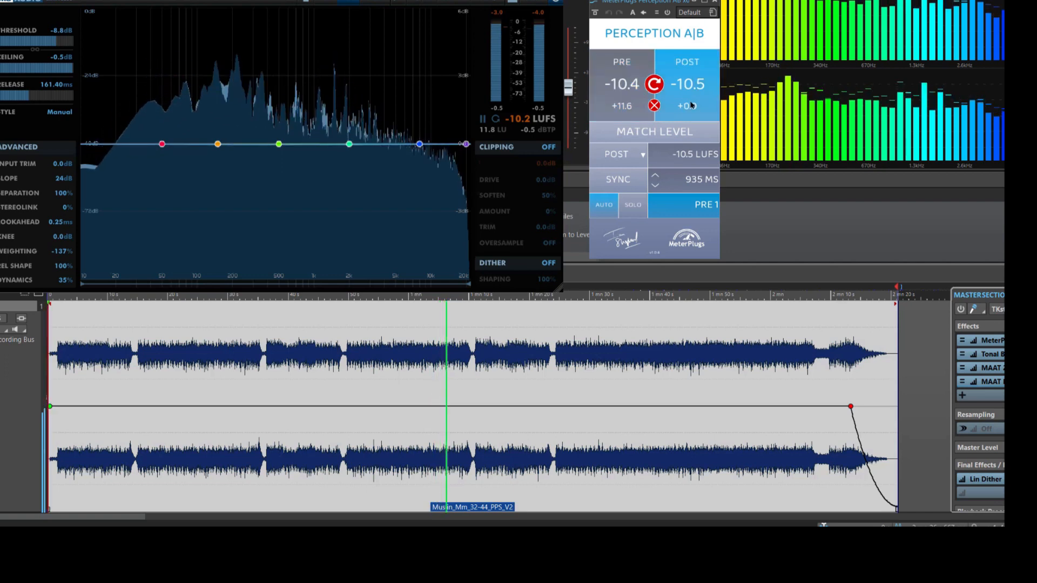
click(624, 106)
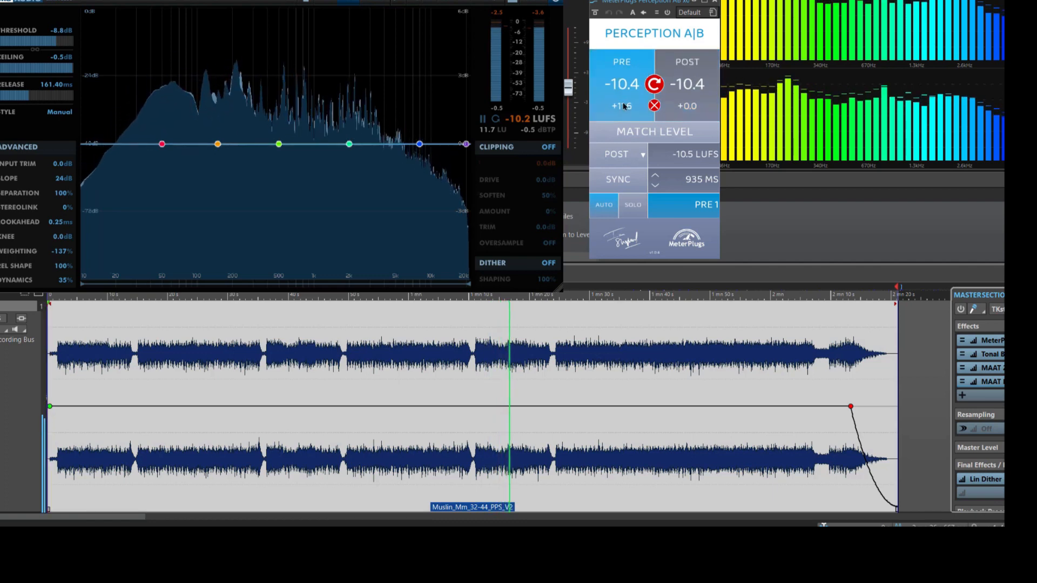
click(690, 108)
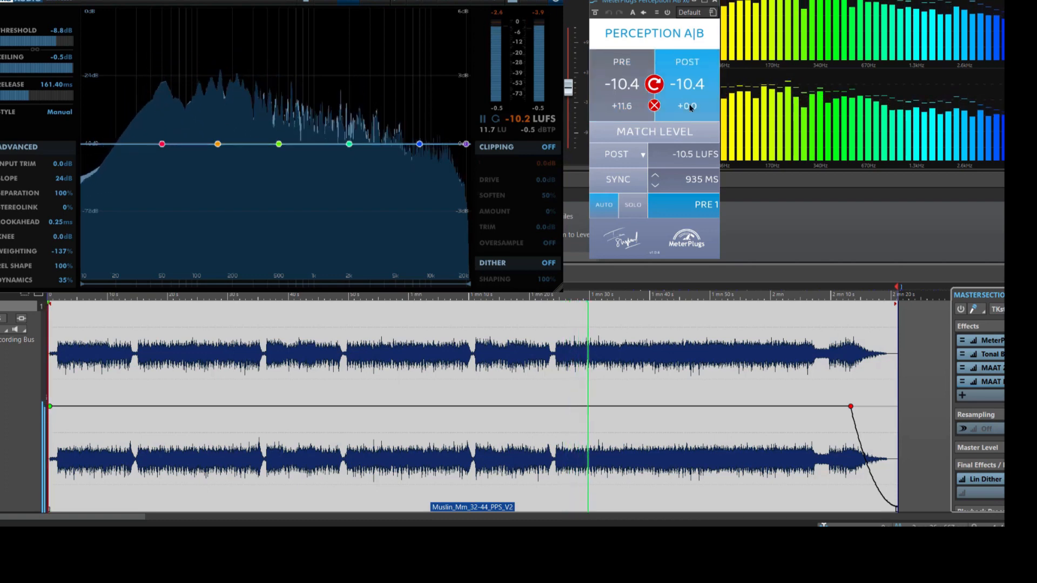
click(624, 103)
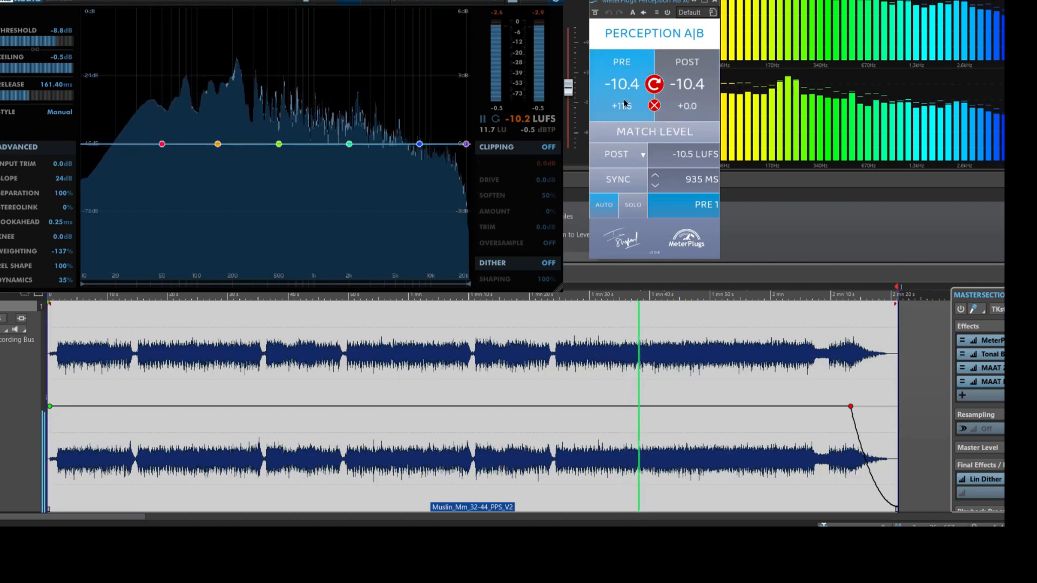
click(682, 107)
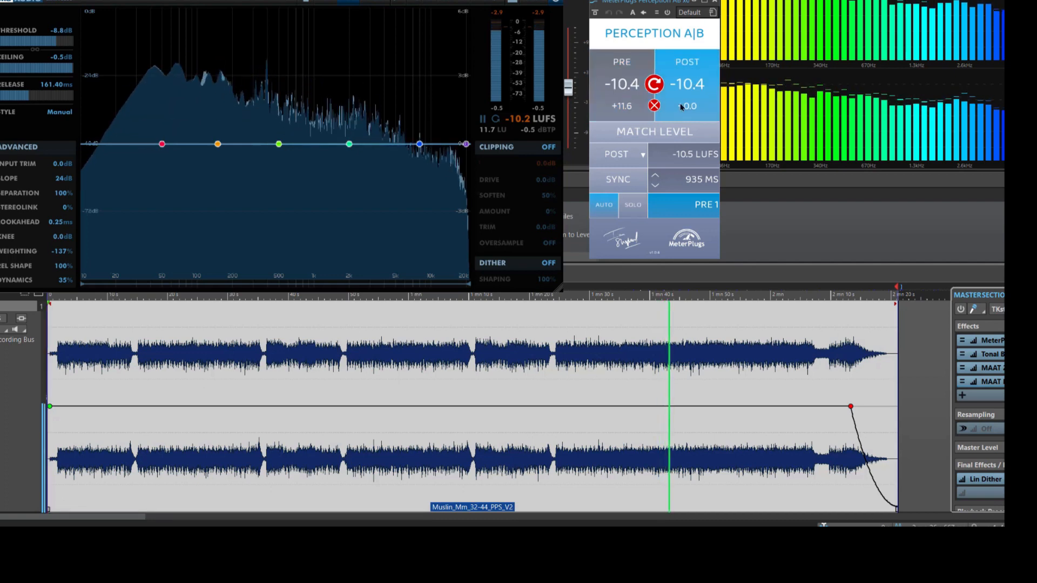
click(631, 100)
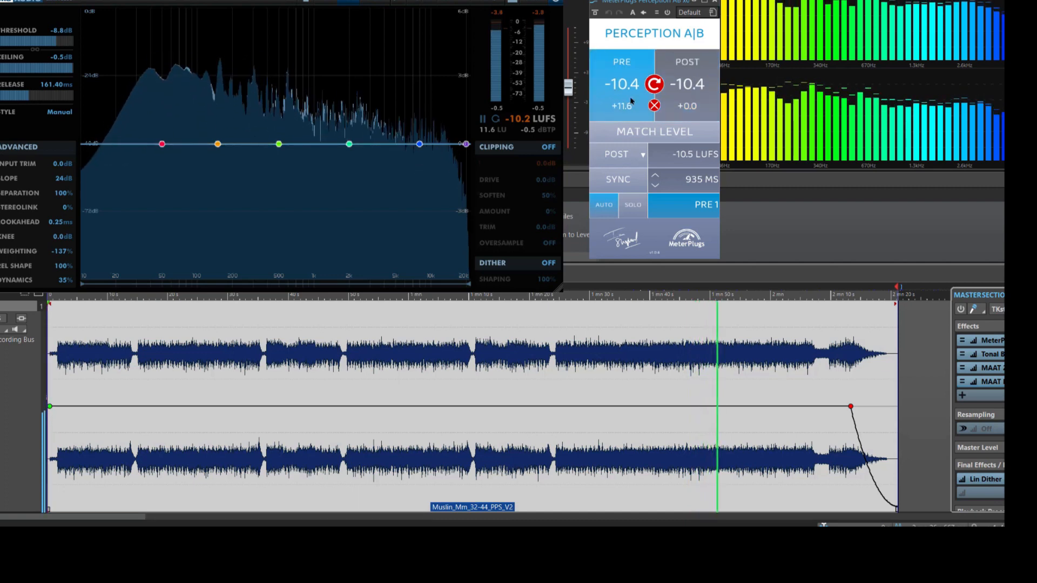
click(675, 106)
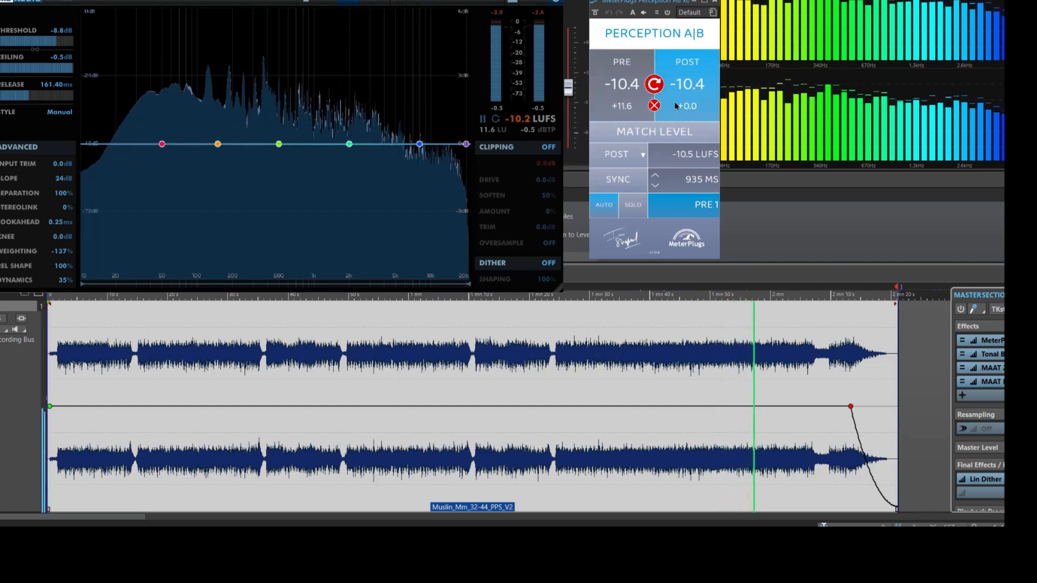
click(620, 105)
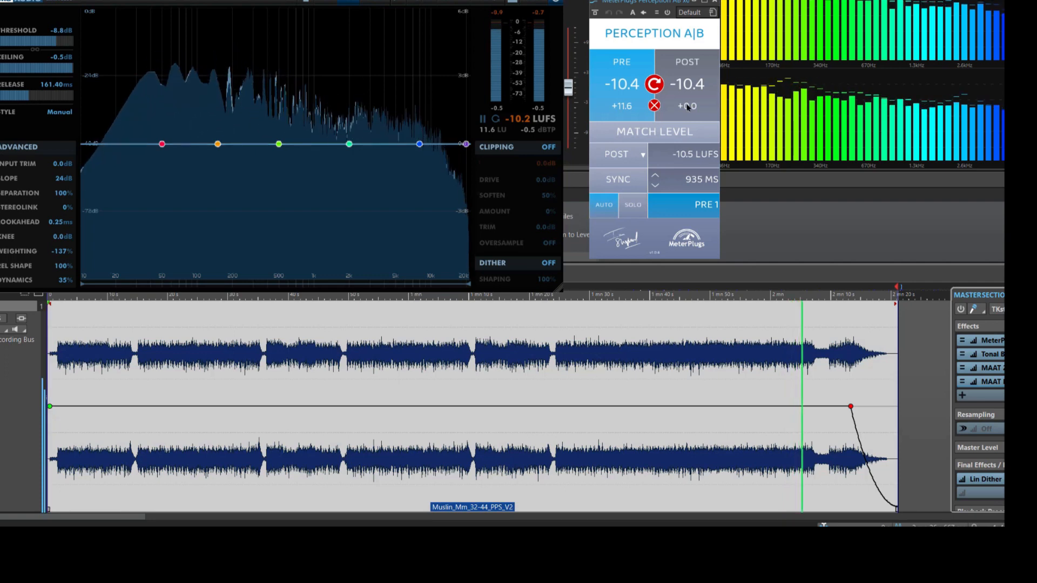
click(687, 107)
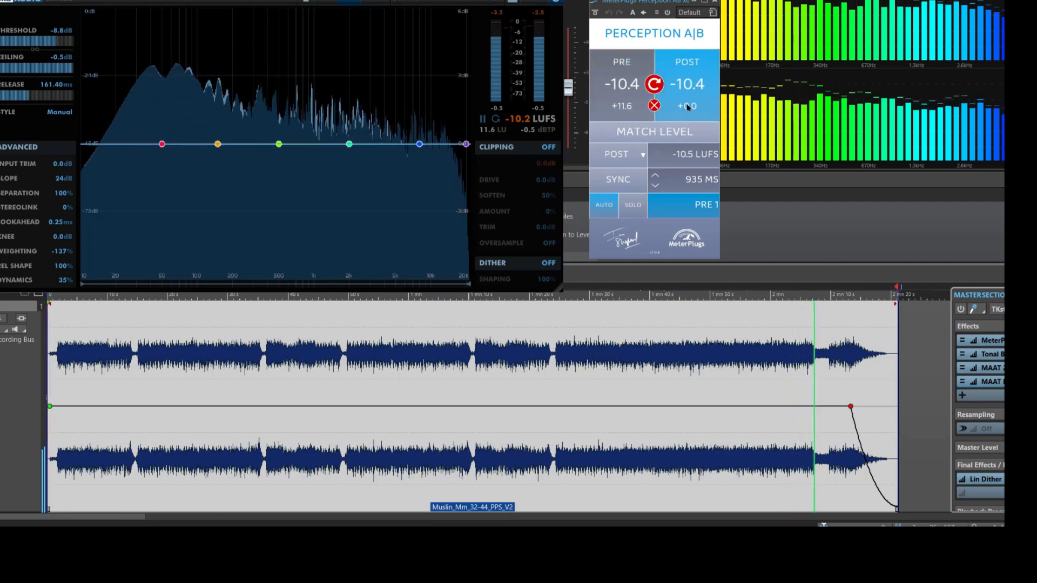